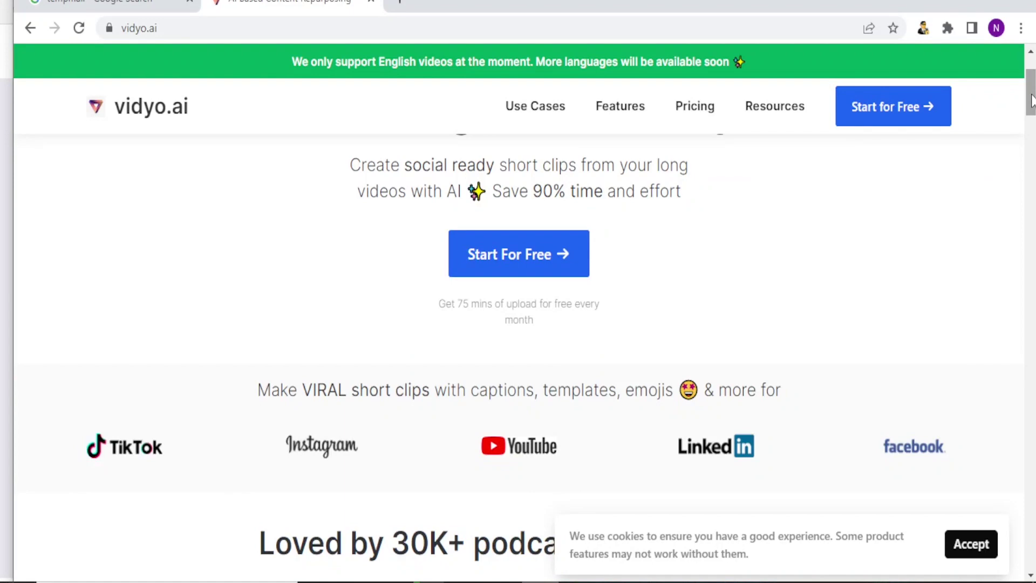
Scroll back to the top of the vidyo.ai homepage to show the main headline.
left_click_drag(1031, 99, 1031, 86)
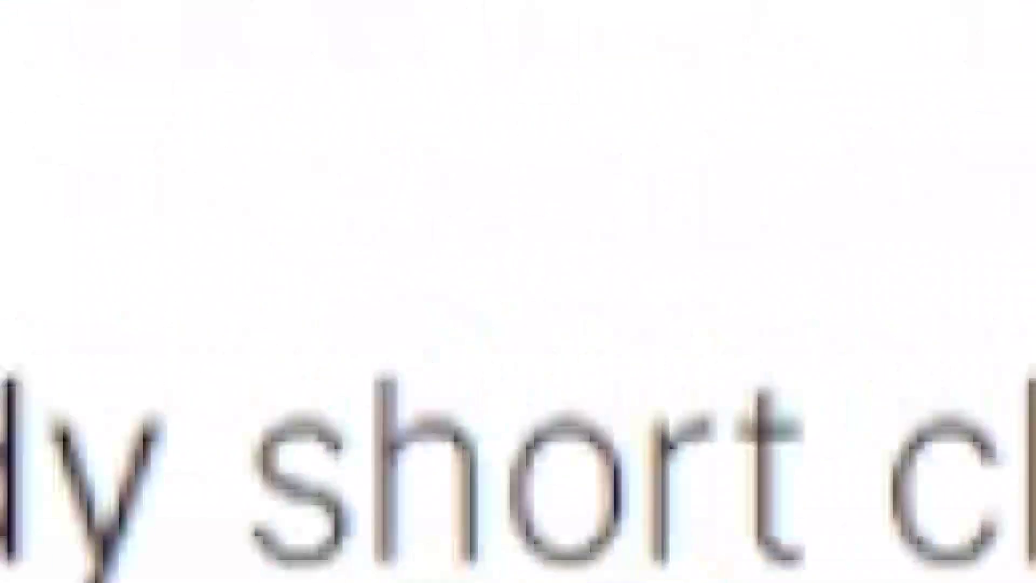
key("ctrl+l")
Scroll down past Import Your Video and Set Your Preferences to the Features section.
left_click(1031, 86)
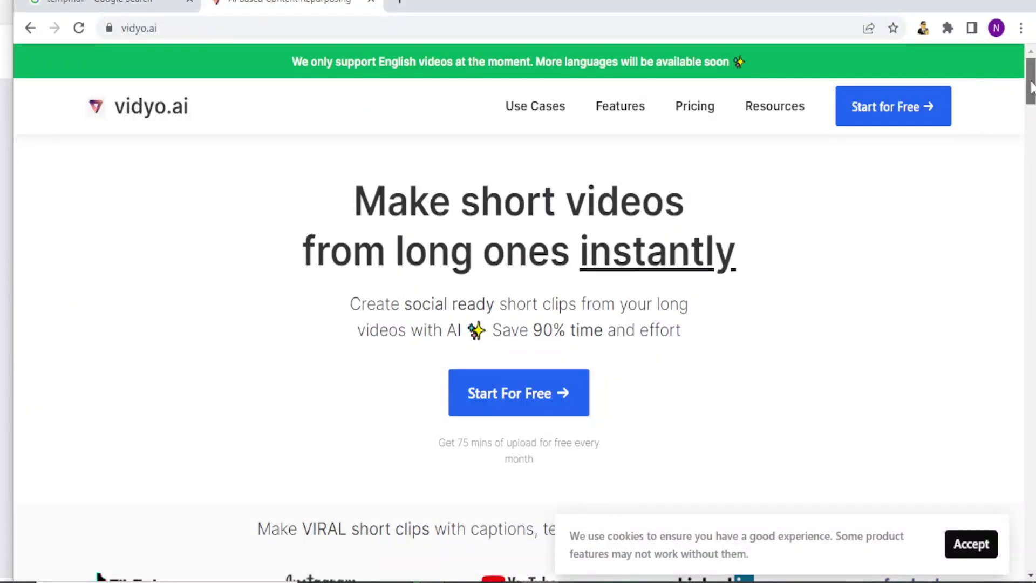
left_click_drag(1031, 86, 1031, 89)
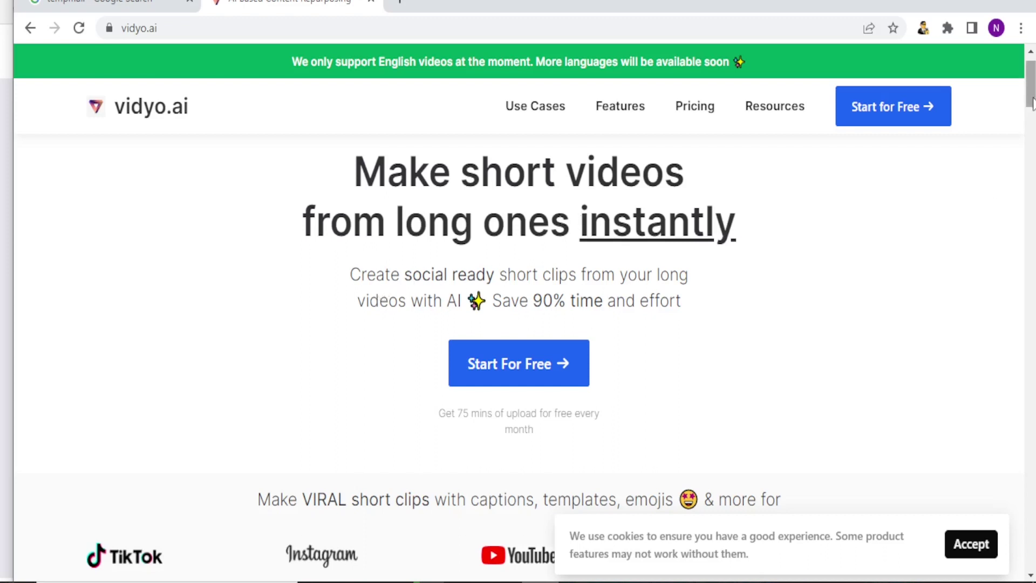
left_click_drag(1031, 98, 1031, 100)
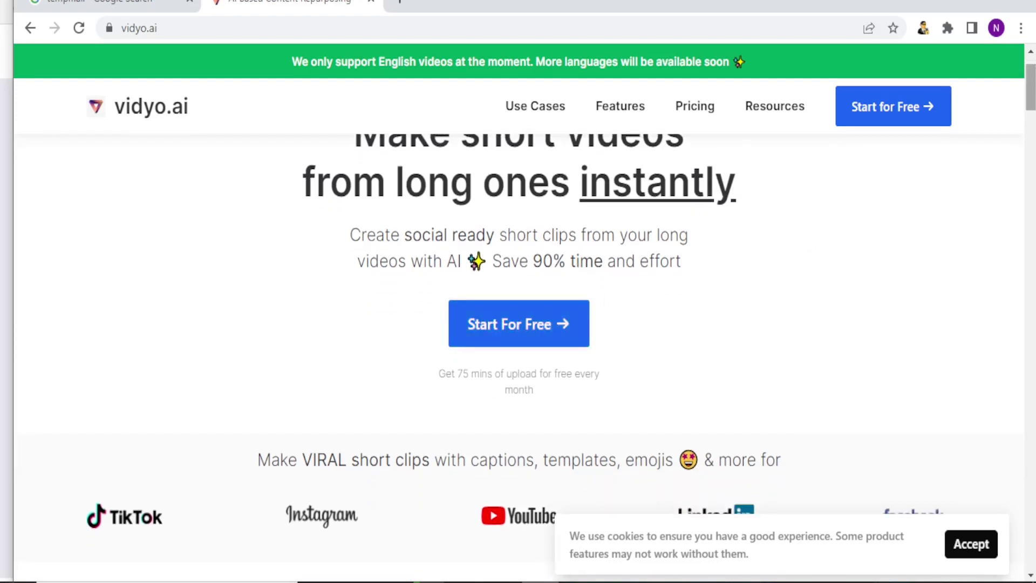
left_click_drag(1030, 86, 1034, 183)
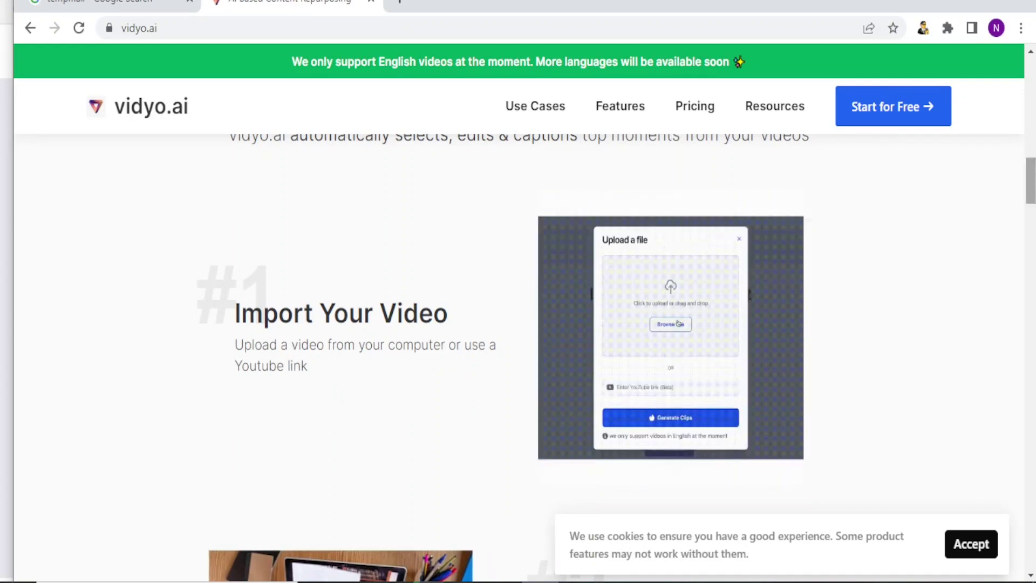
left_click_drag(1032, 172, 1033, 204)
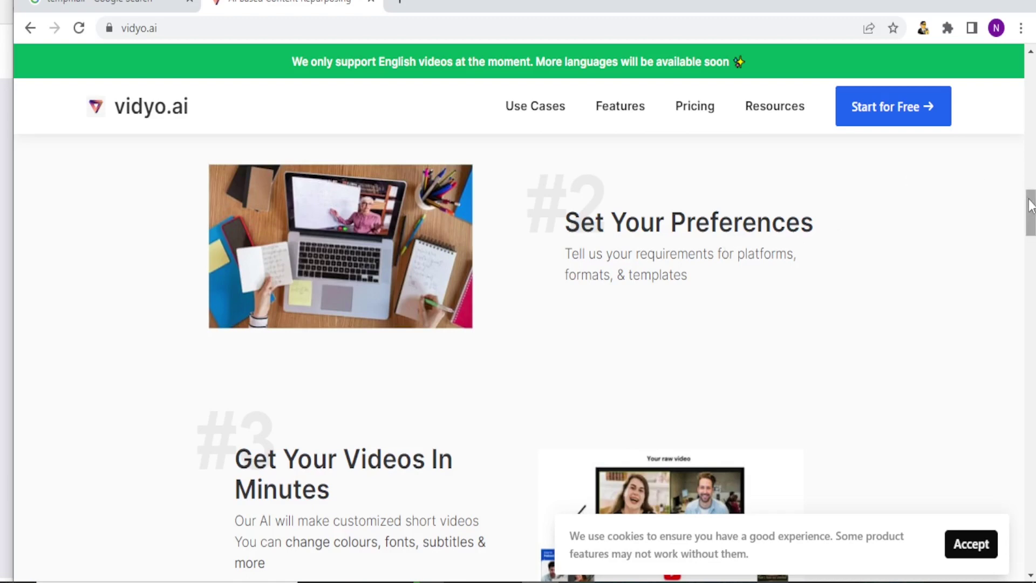
left_click_drag(1032, 204, 1032, 221)
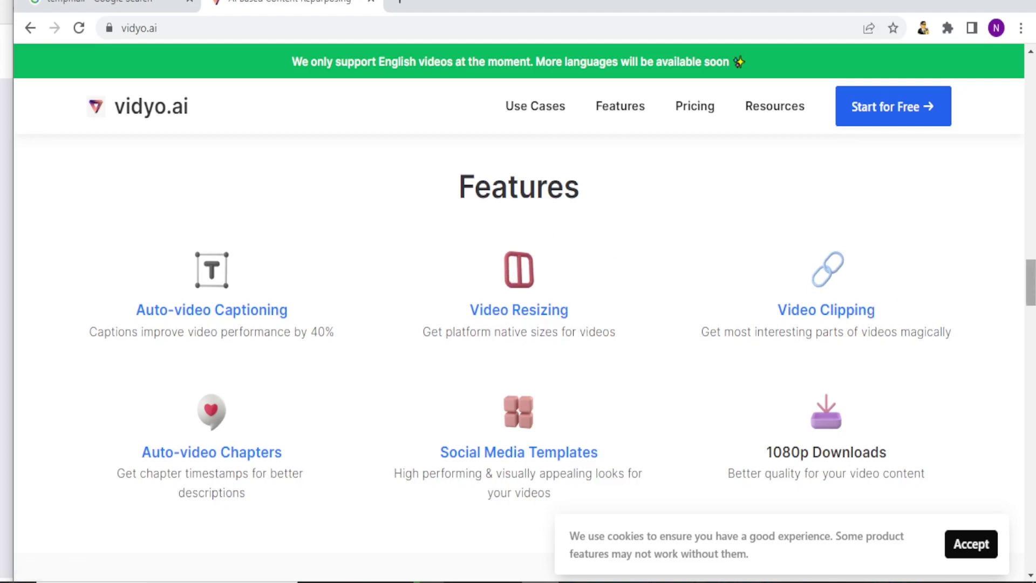
scroll(1031, 282, "down", 2)
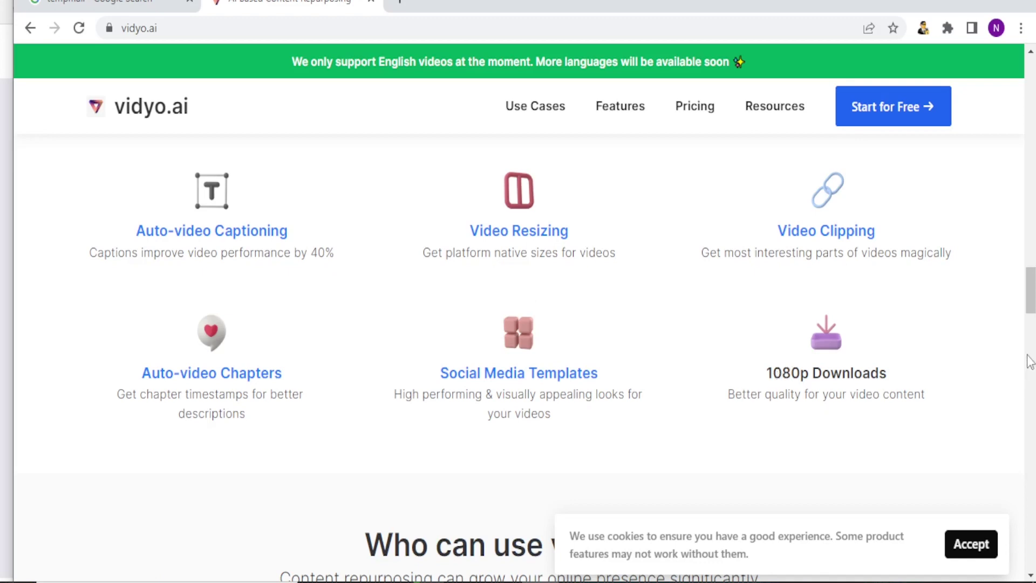
left_click_drag(1033, 307, 1032, 338)
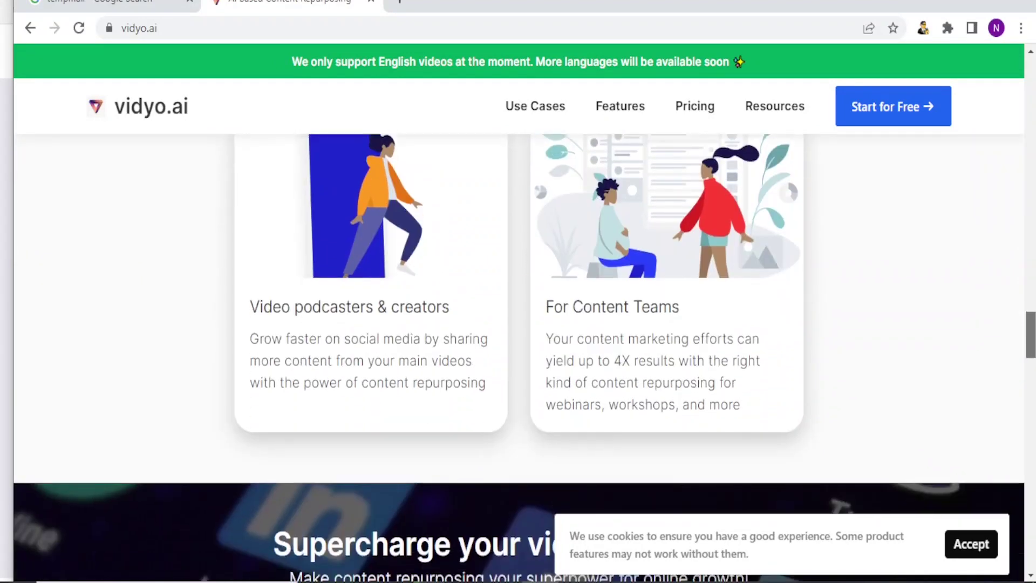
left_click_drag(1031, 322, 1031, 285)
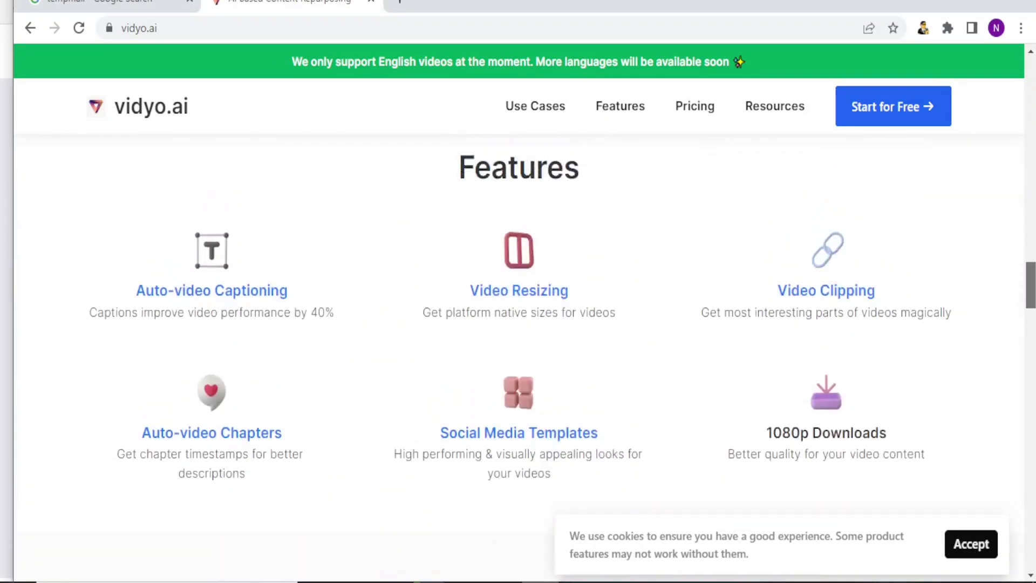
left_click(356, 29)
left_click(356, 29)
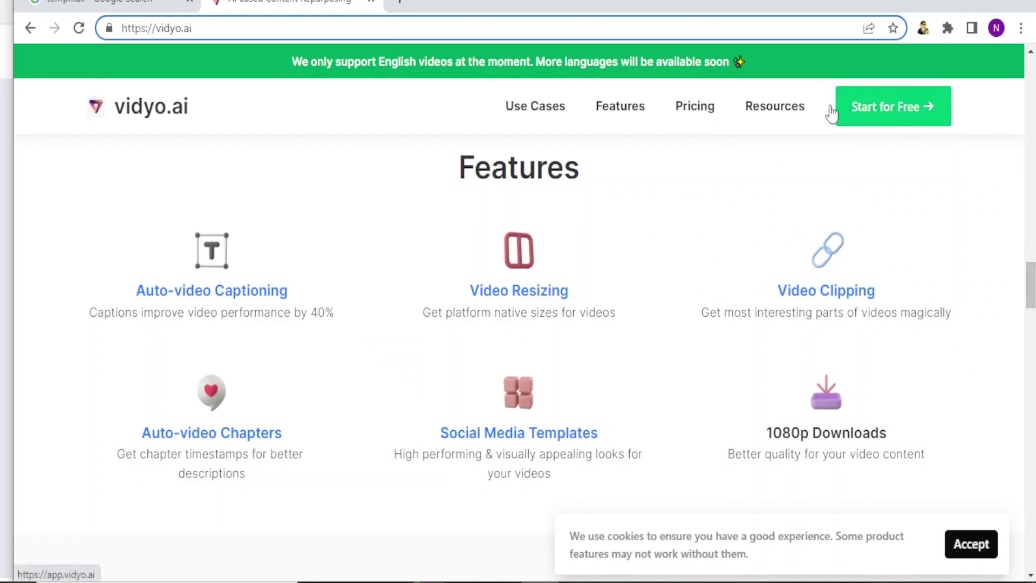
View the Pricing page and scroll through the Free, PRO and PRO+ plan cards.
left_click(695, 119)
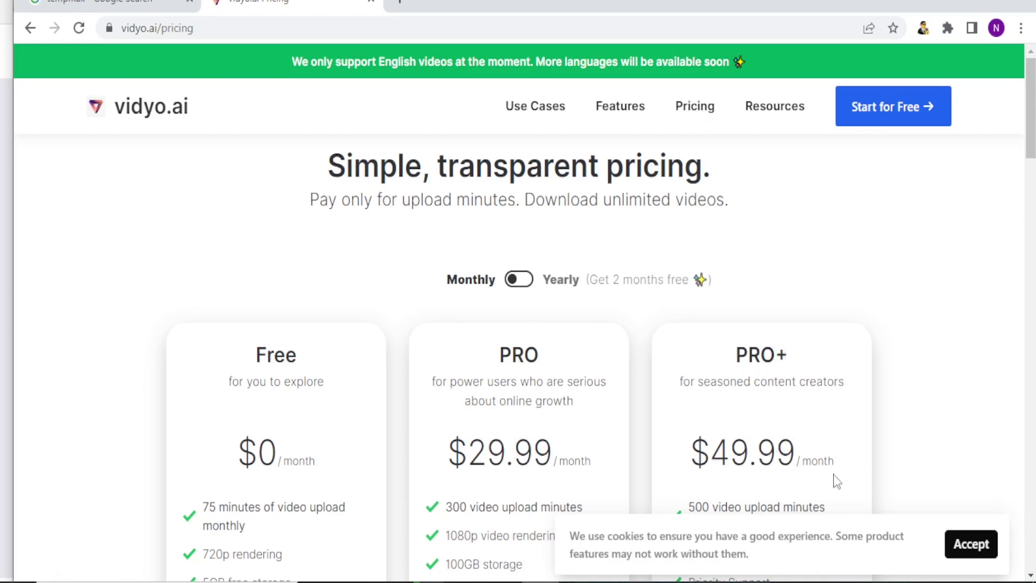
left_click_drag(1033, 137, 1032, 183)
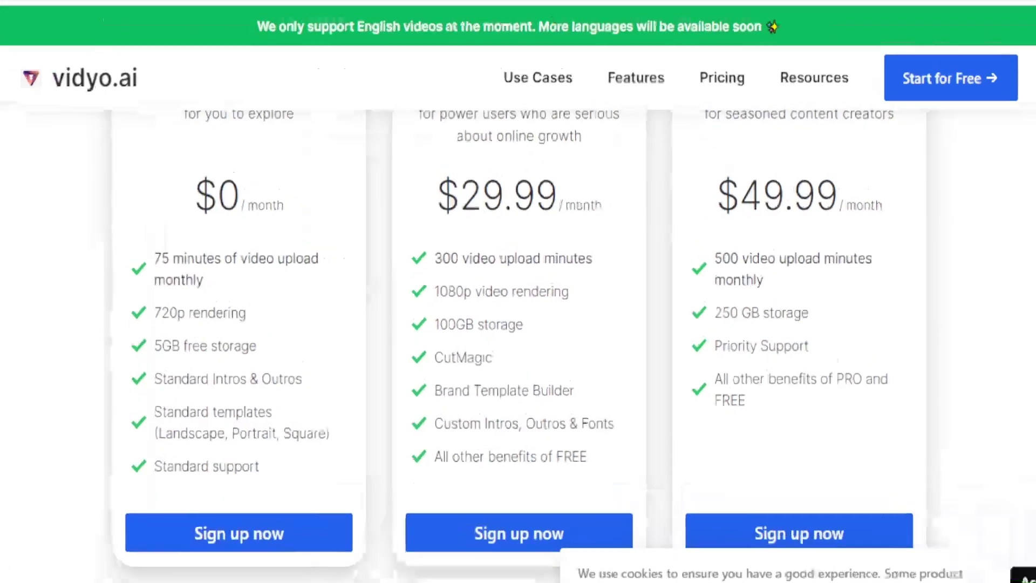
scroll(222, 314, "up", 1)
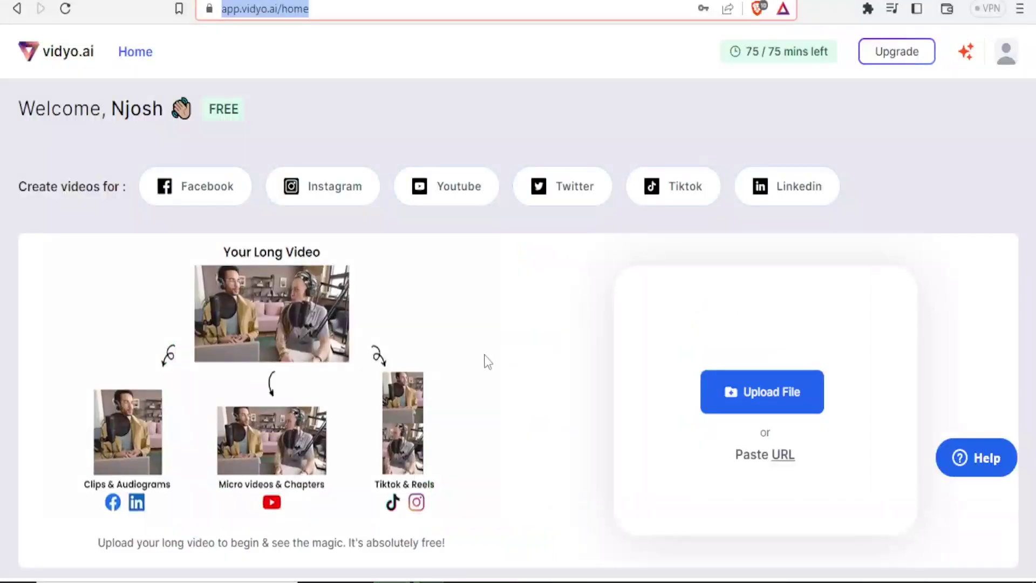
left_click(362, 9)
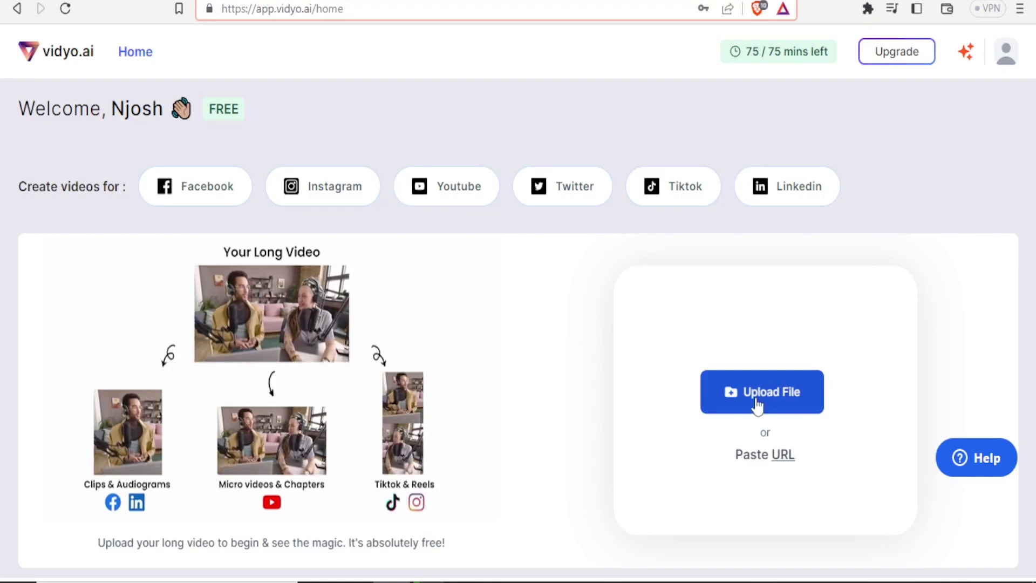
left_click(776, 399)
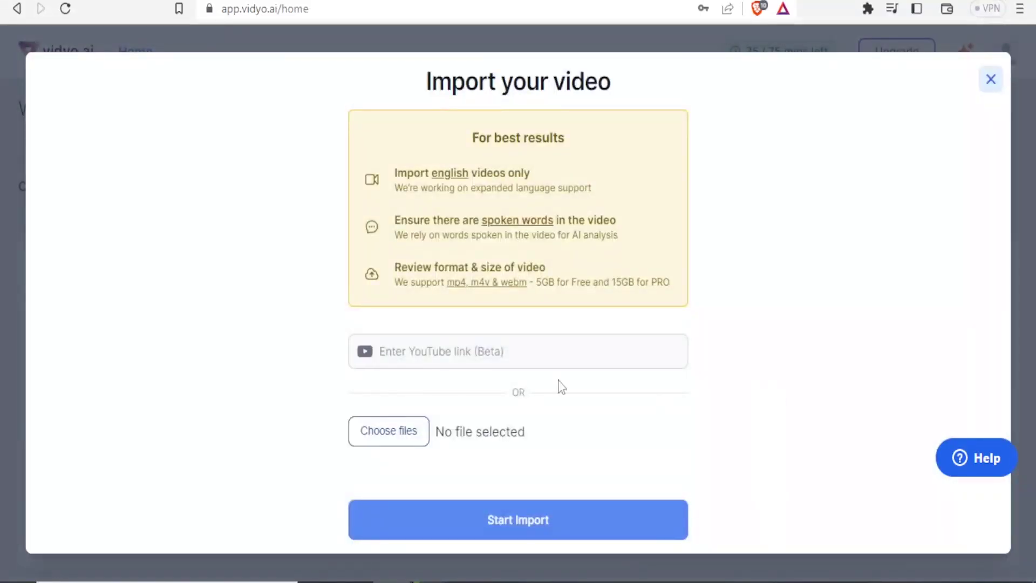
Cancel the local file browser and select the import dialog's YouTube link field instead.
left_click(387, 431)
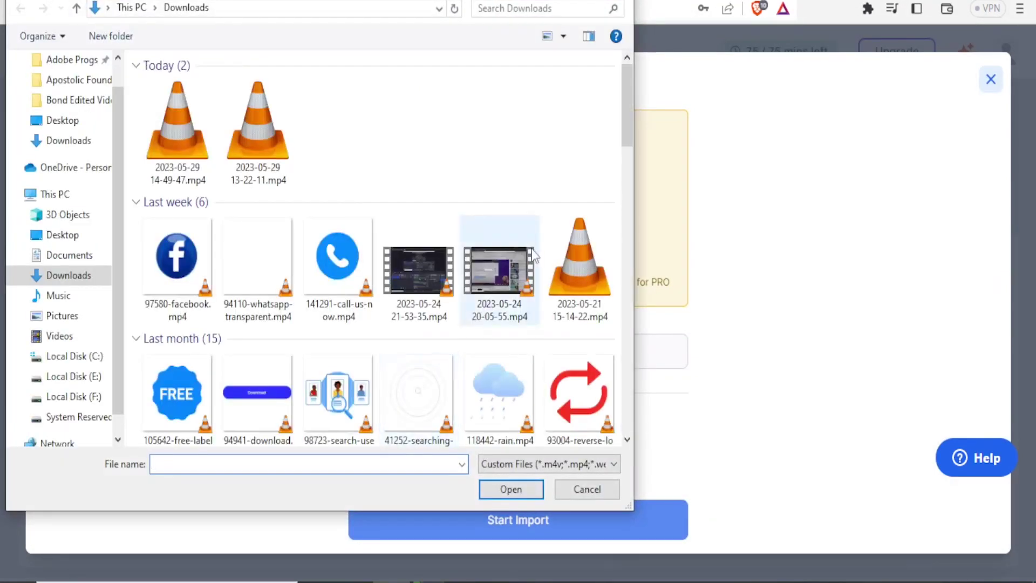
left_click_drag(626, 135, 628, 162)
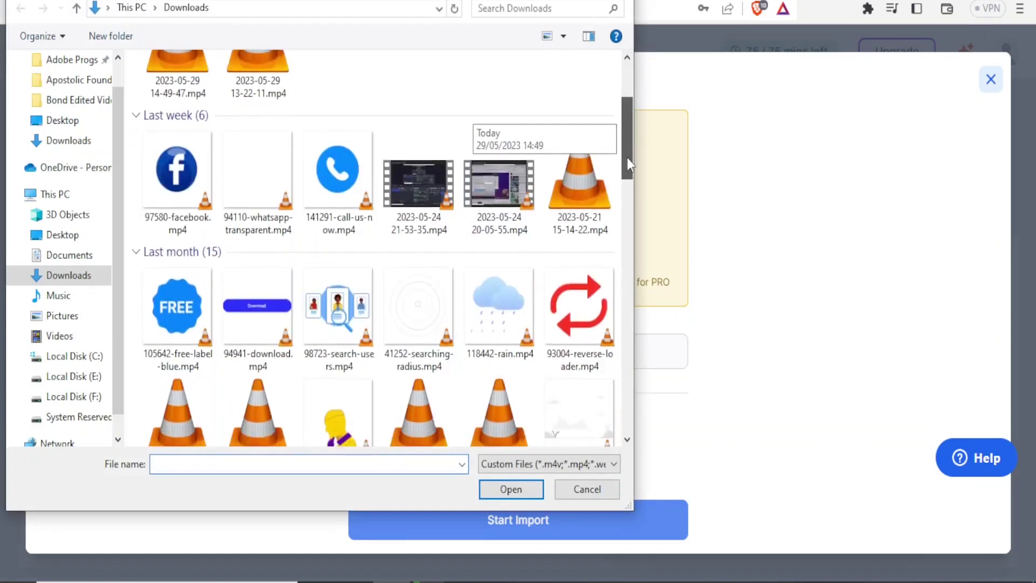
left_click(594, 487)
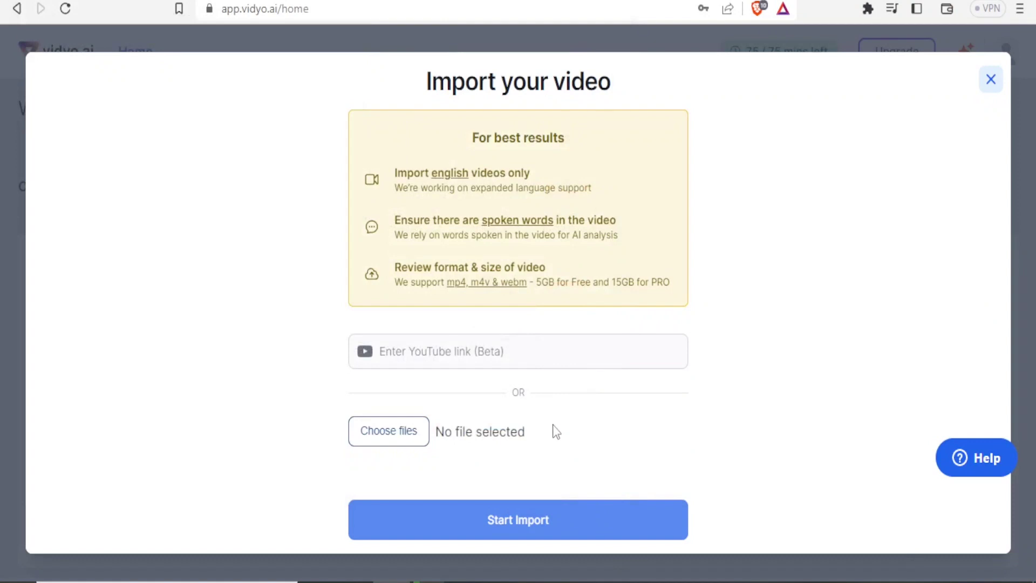
left_click(421, 345)
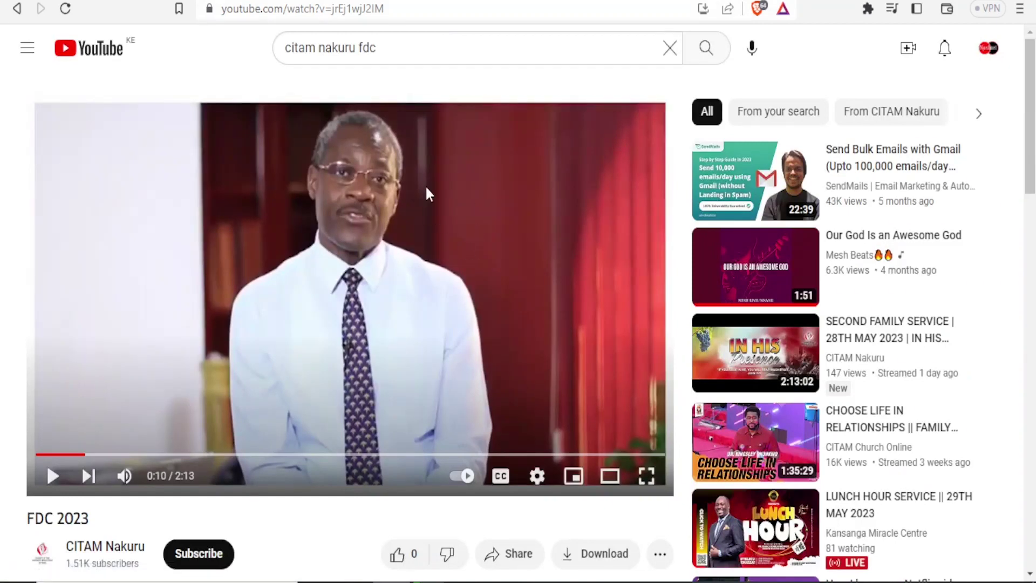
Copy the FDC 2023 YouTube video's full URL and return to the vidyo.ai tab.
left_click(407, 56)
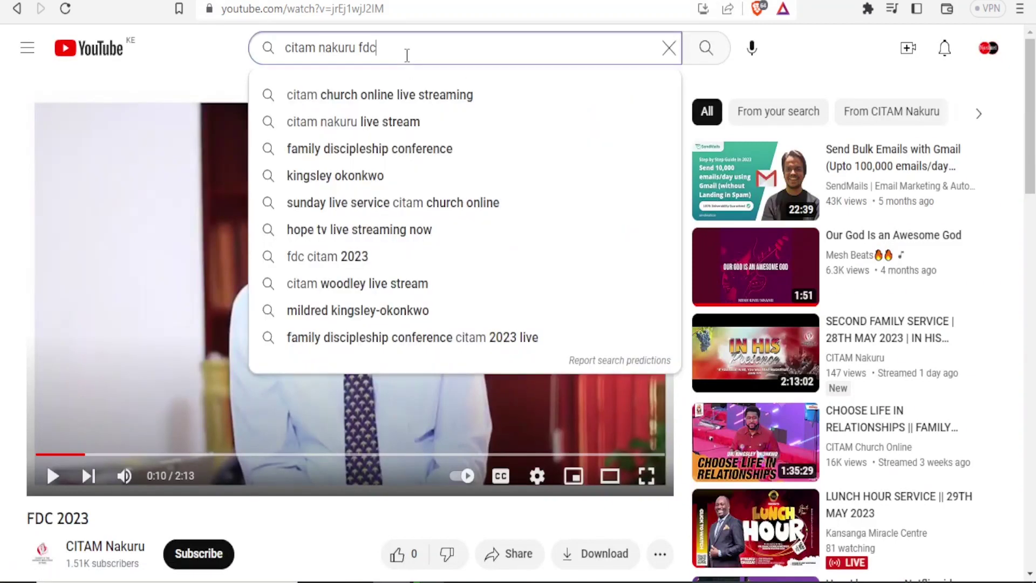
left_click(410, 10)
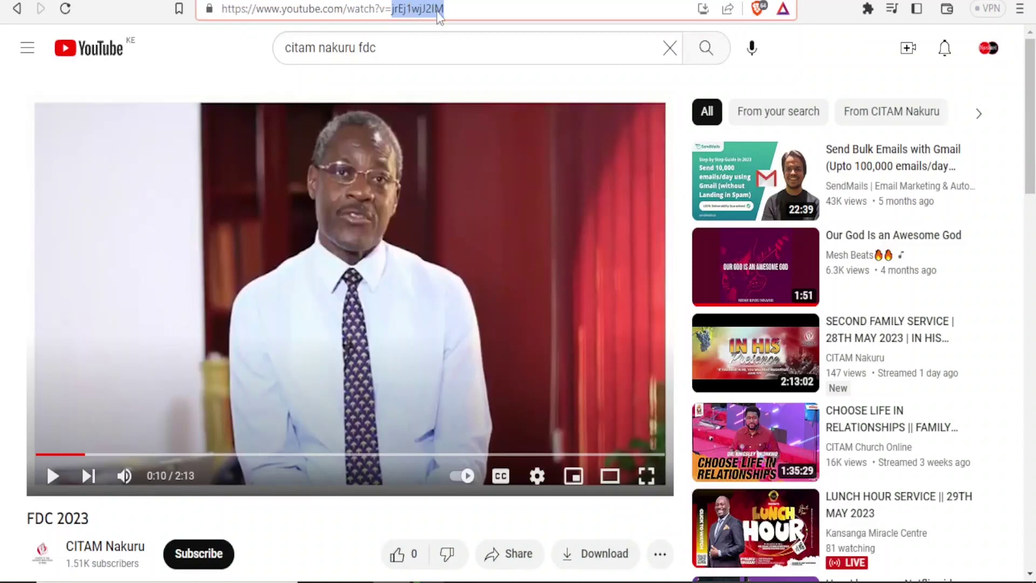
left_click_drag(448, 10, 223, 10)
key("ctrl+c")
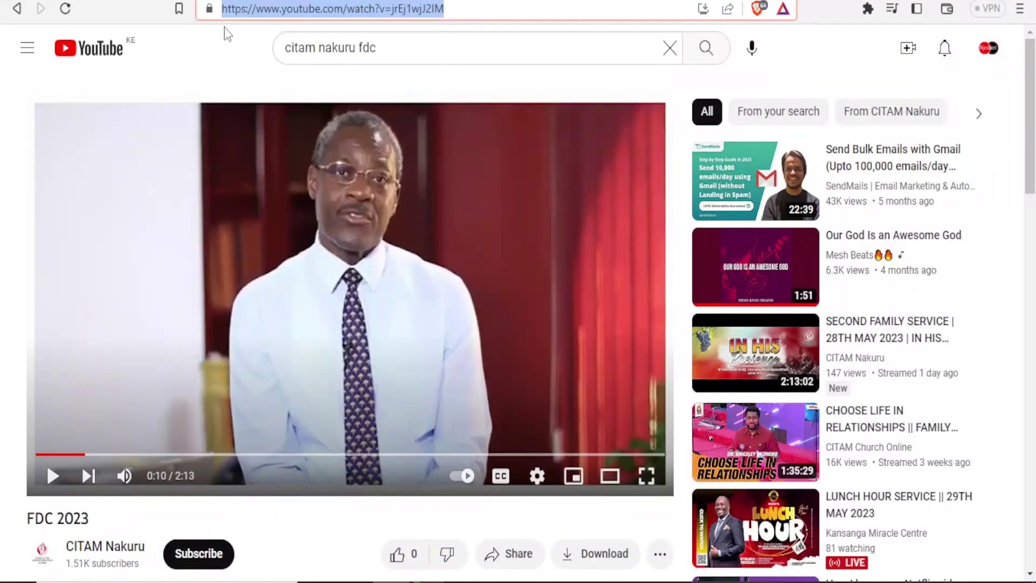
key("ctrl+Tab")
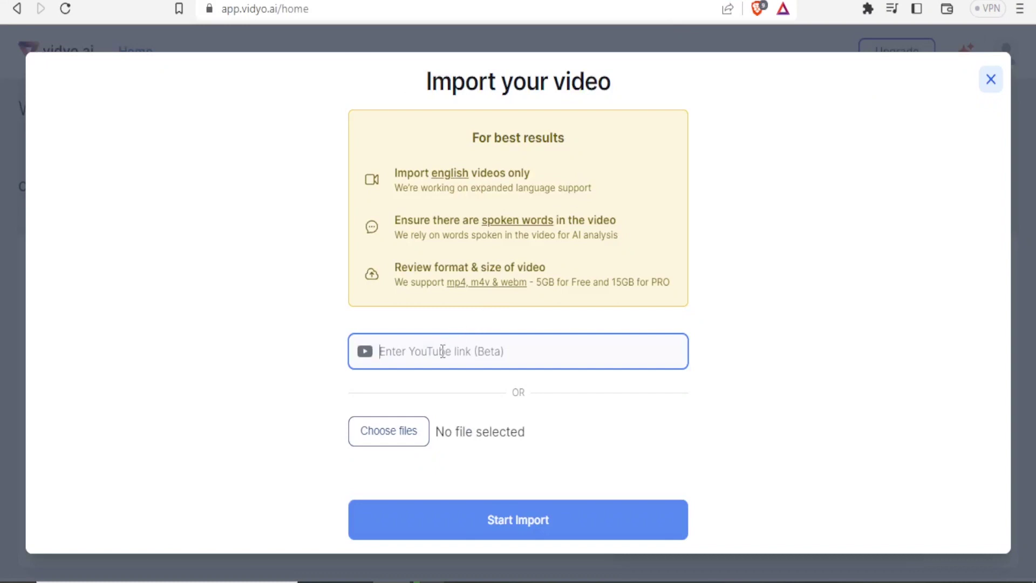
Paste the FDC 2023 YouTube link into the import field and start the import.
key("ctrl+v")
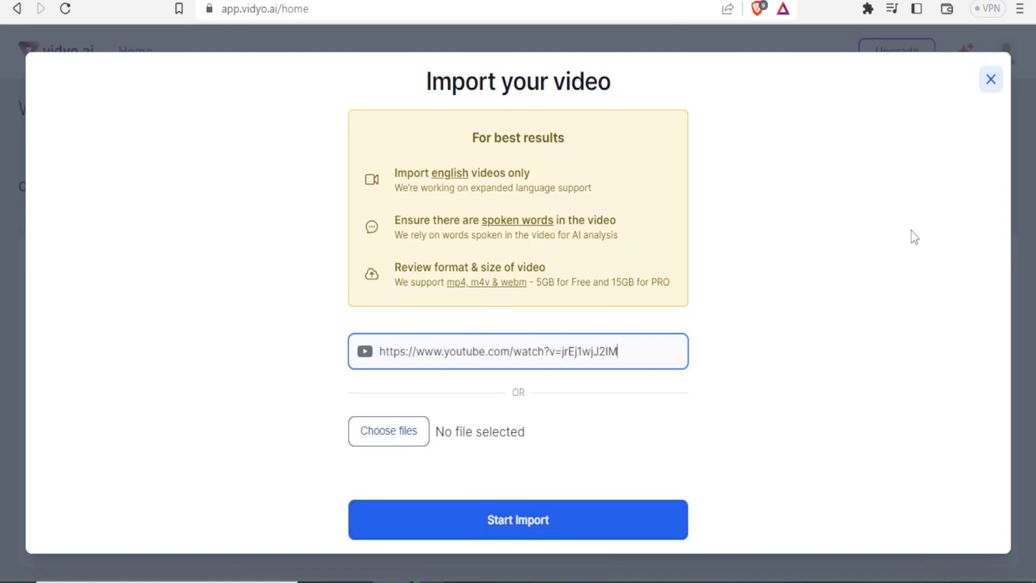
left_click(534, 536)
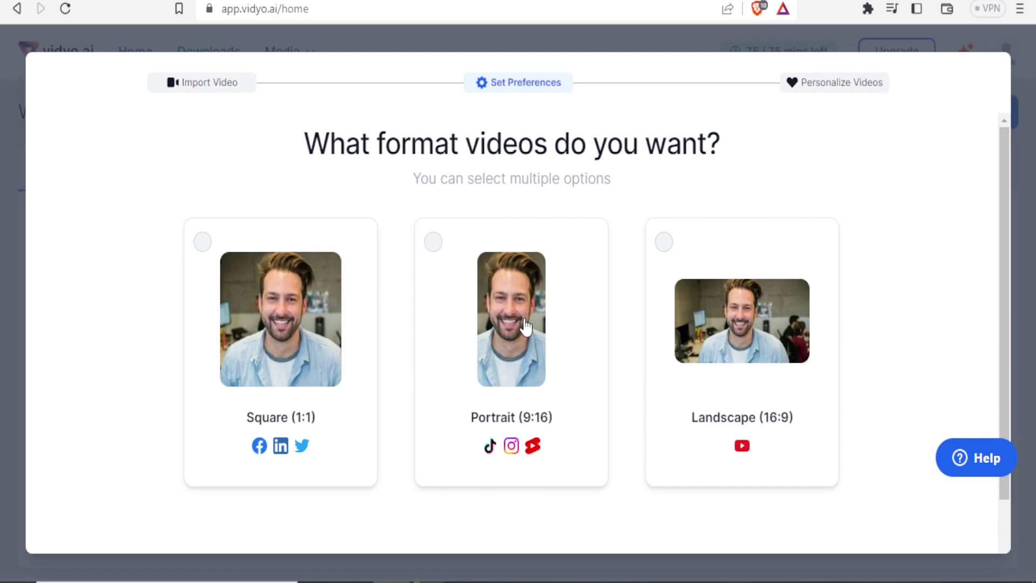
Select the Landscape (16:9) format and continue to the template choice.
left_click(738, 320)
left_click_drag(1005, 225, 1008, 285)
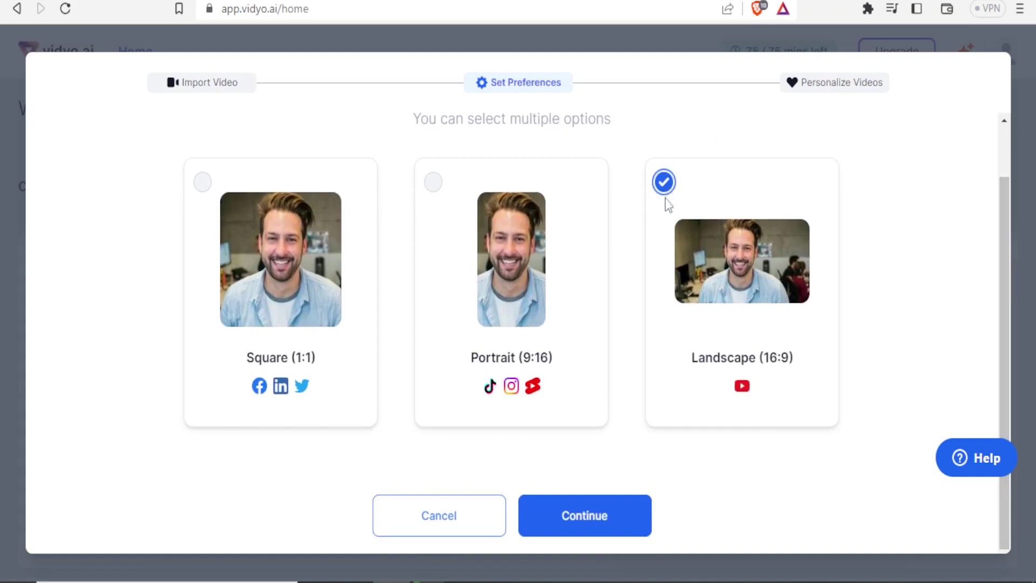
left_click(592, 523)
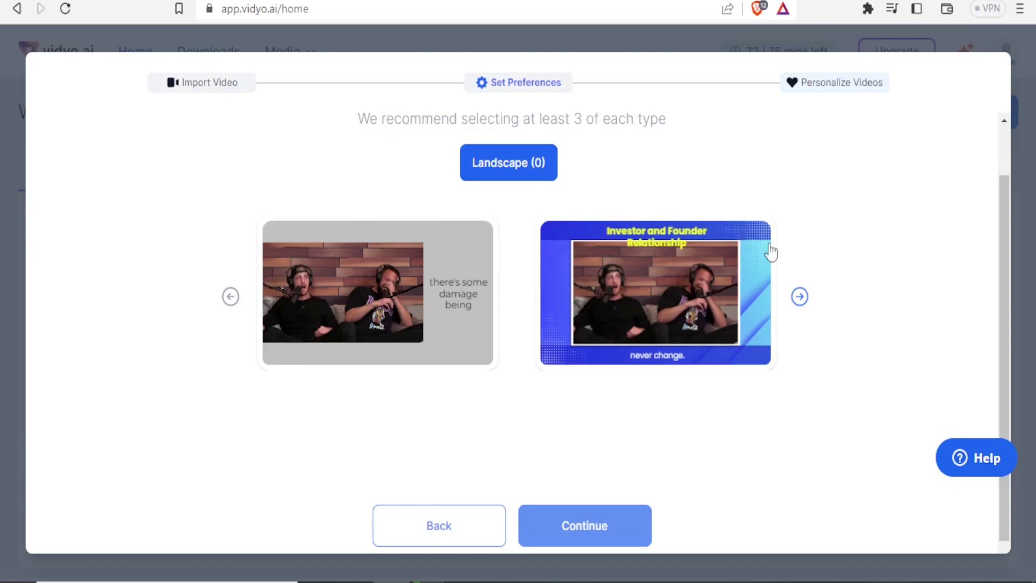
Browse the landscape carousel and pick the Good morning, grey-framed and teal-background templates.
left_click(800, 298)
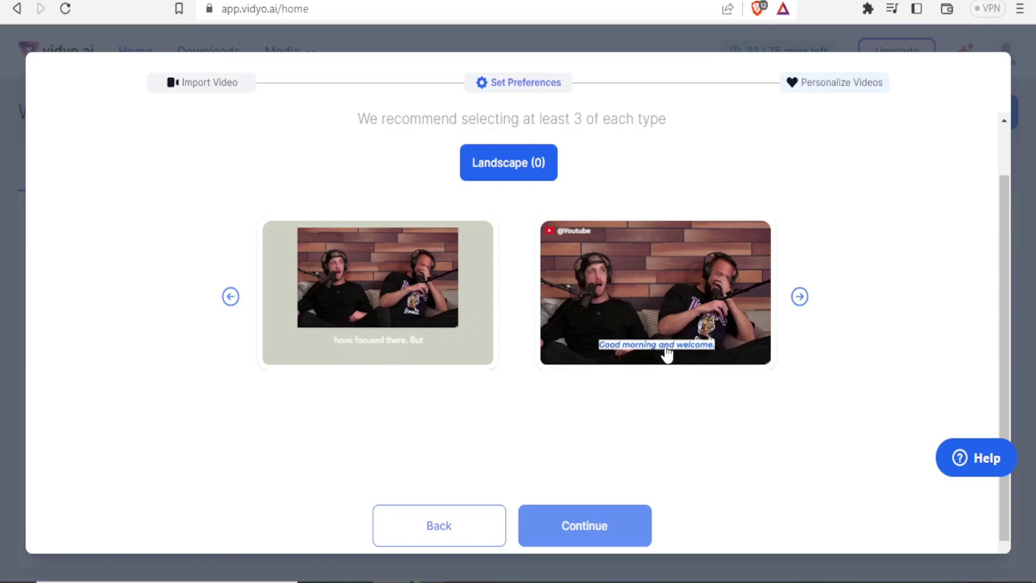
left_click(800, 297)
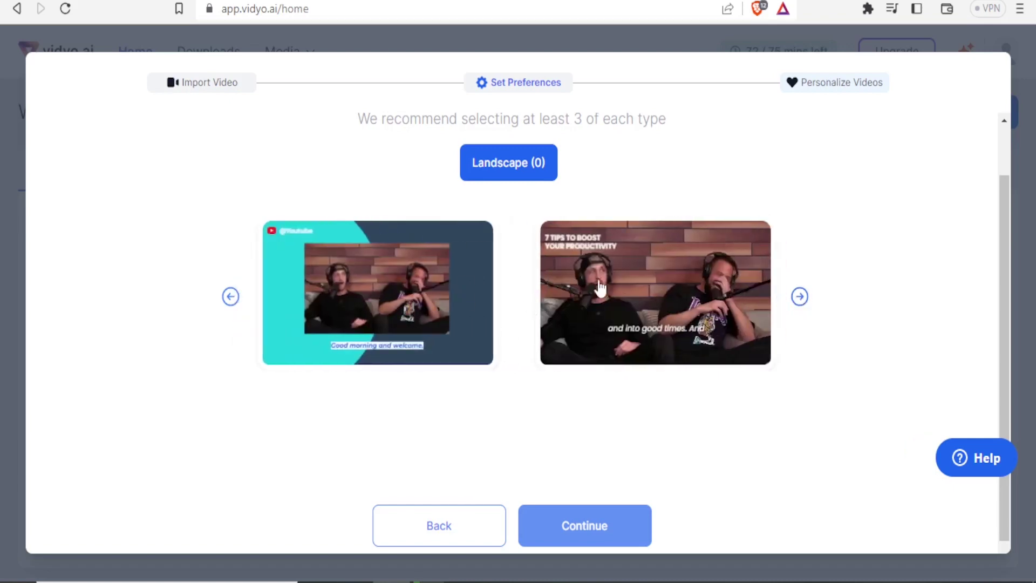
left_click(800, 296)
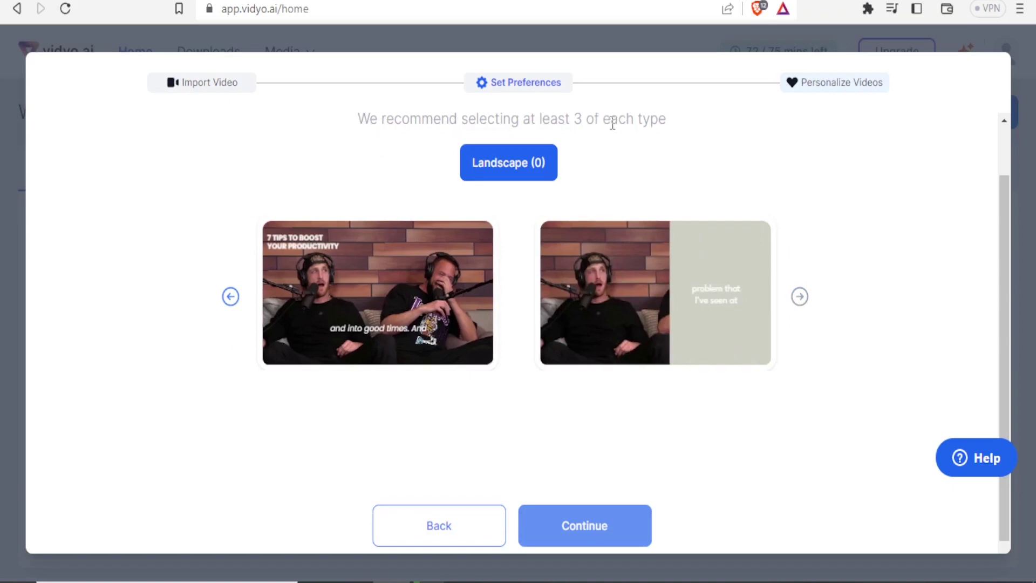
left_click(231, 296)
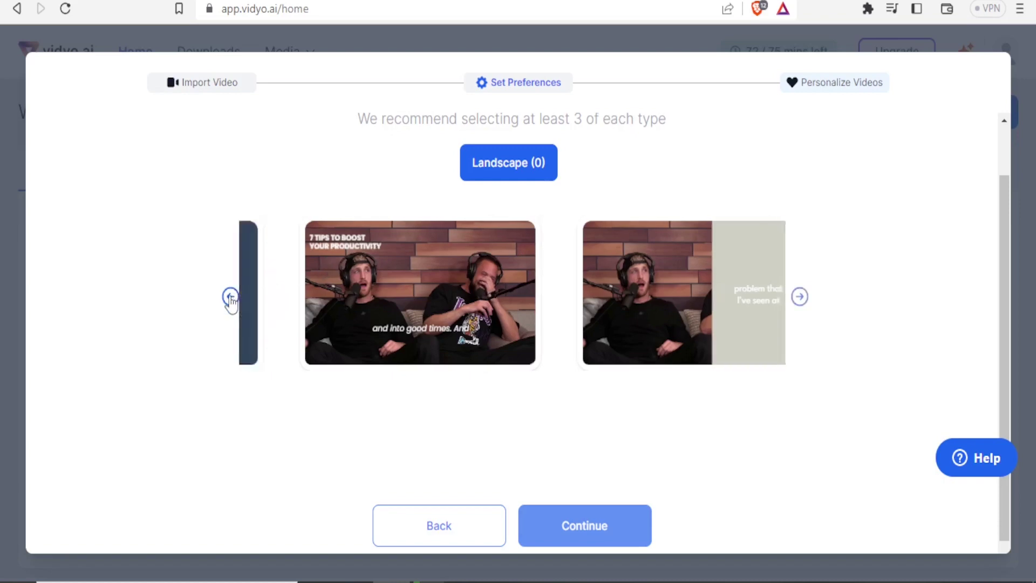
left_click(230, 297)
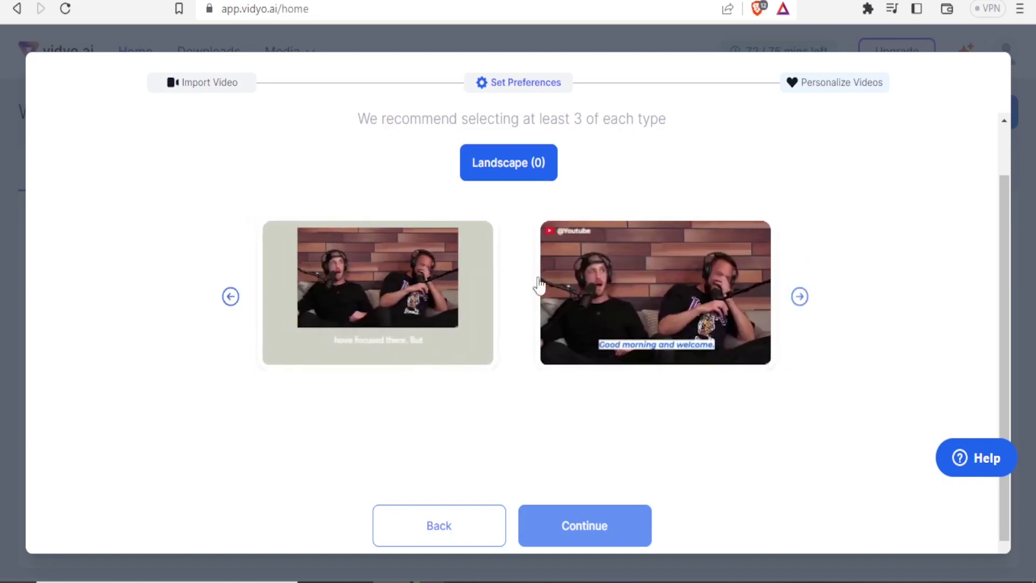
left_click(608, 285)
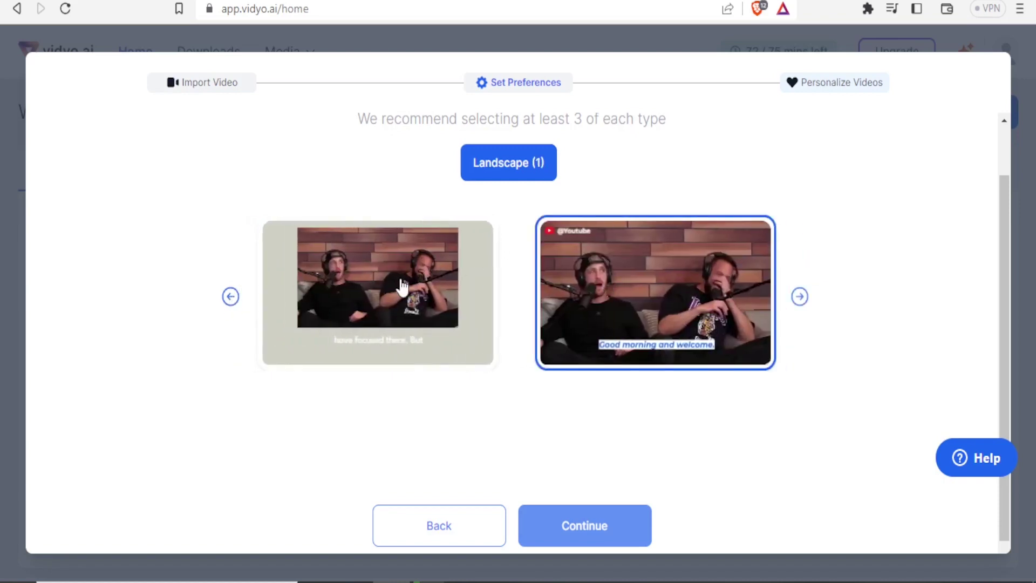
left_click(382, 296)
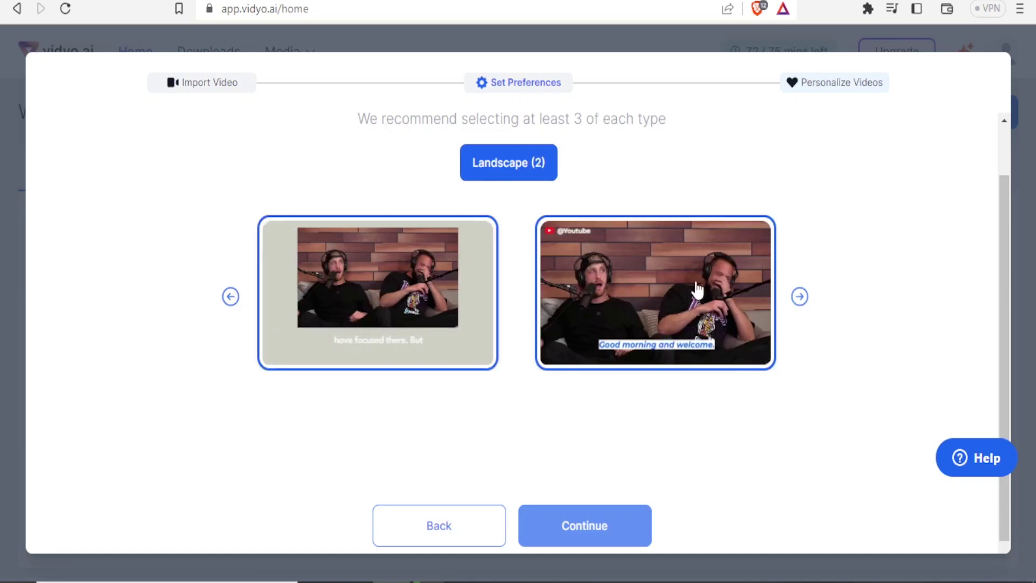
left_click(800, 296)
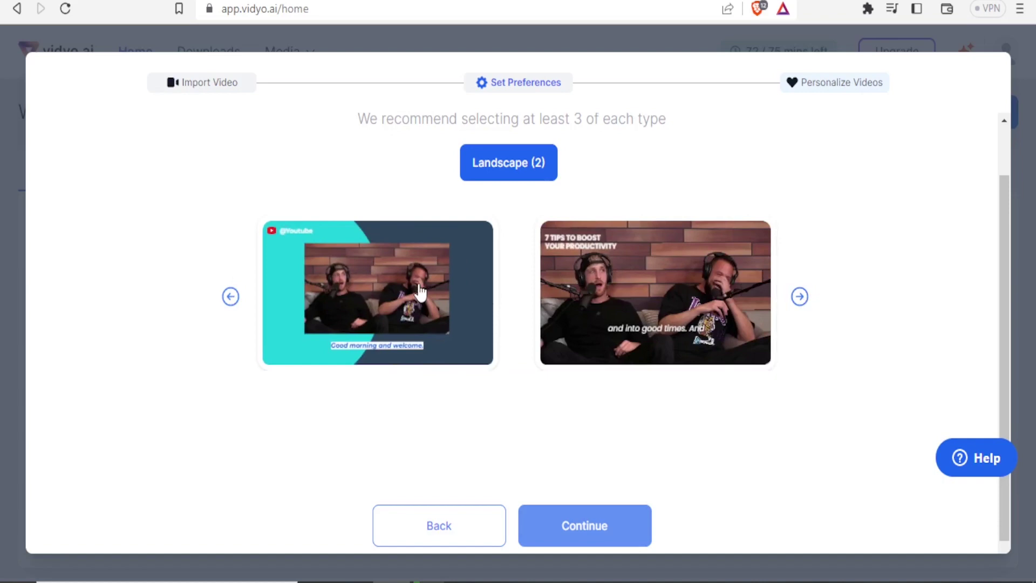
left_click(420, 294)
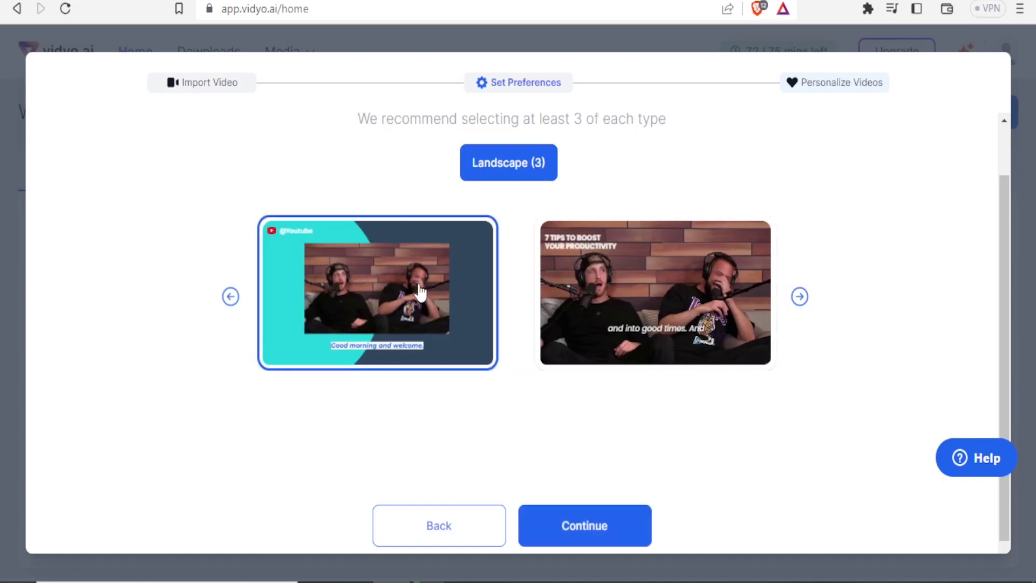
Confirm the three templates, leave the YouTube Handle empty, and finish setup.
left_click(598, 527)
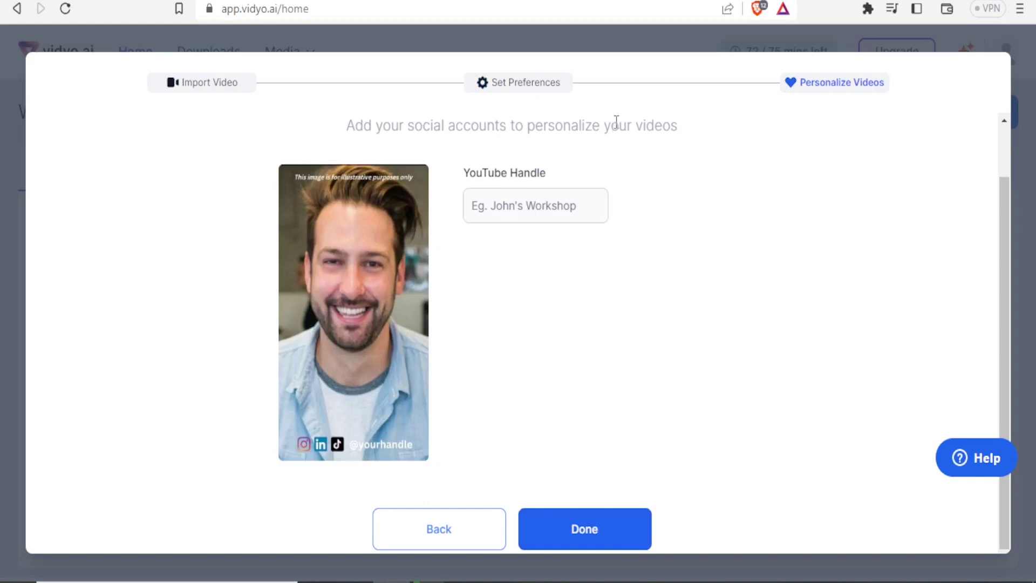
left_click(517, 205)
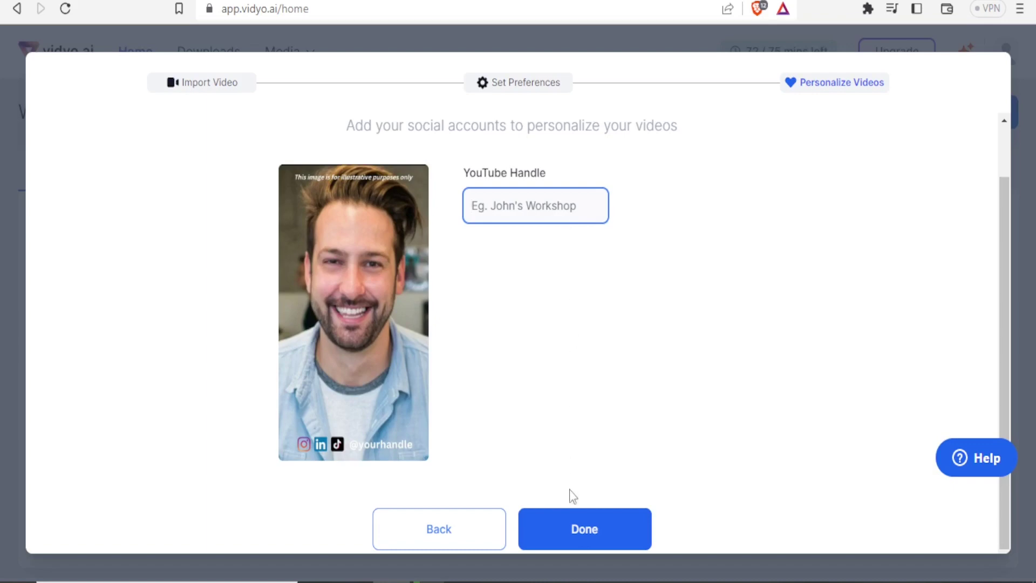
left_click(571, 529)
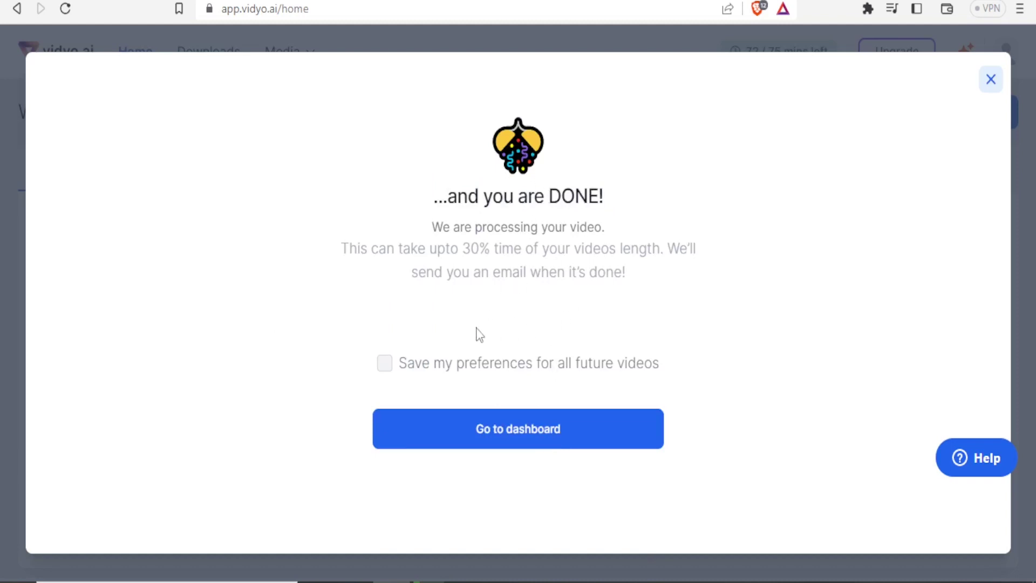
left_click(384, 370)
Untick saving preferences, then open the FDC 2023 short from the dashboard in the editor.
left_click(384, 371)
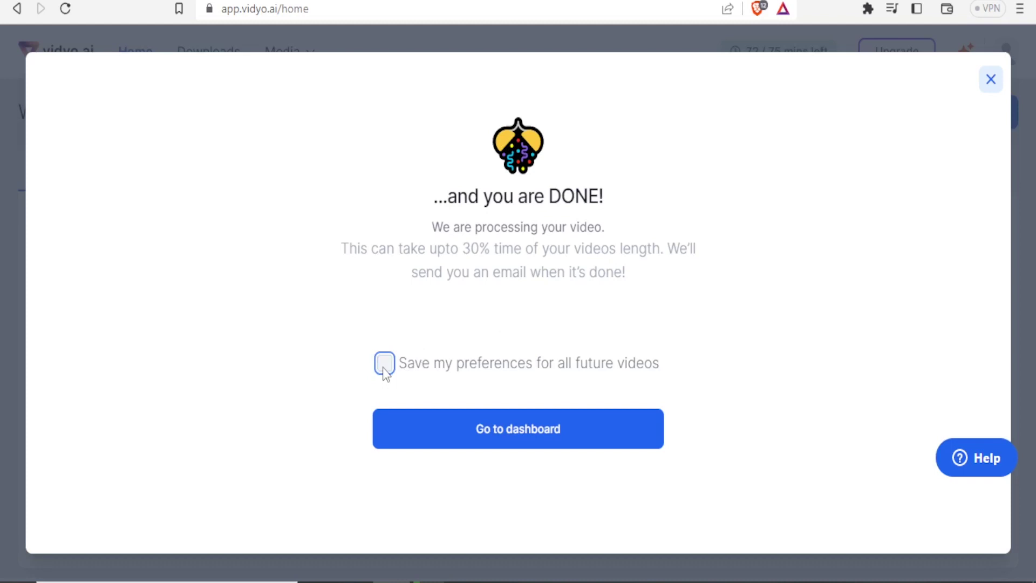
left_click(497, 438)
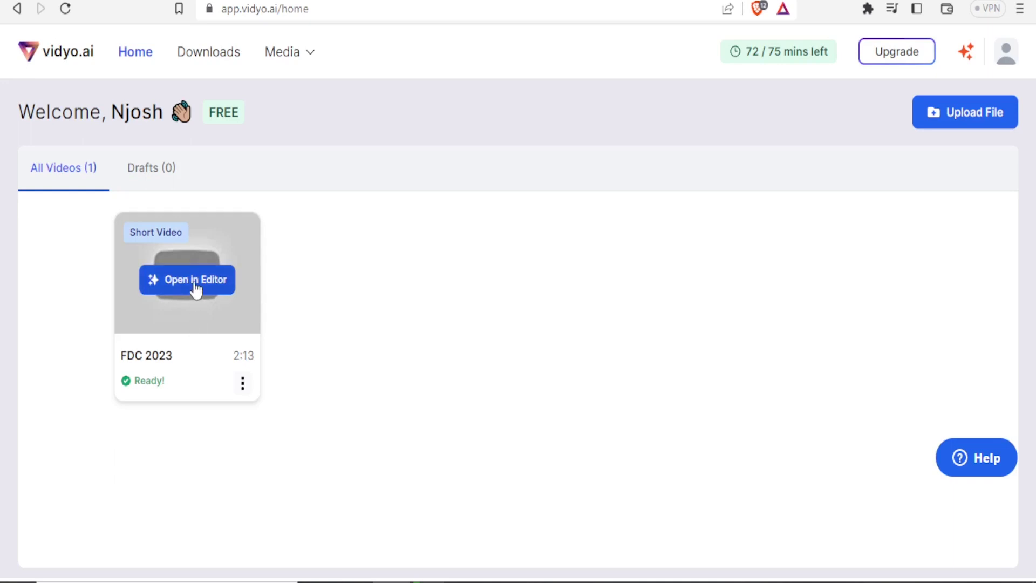
mouse_move(187, 273)
left_click(243, 384)
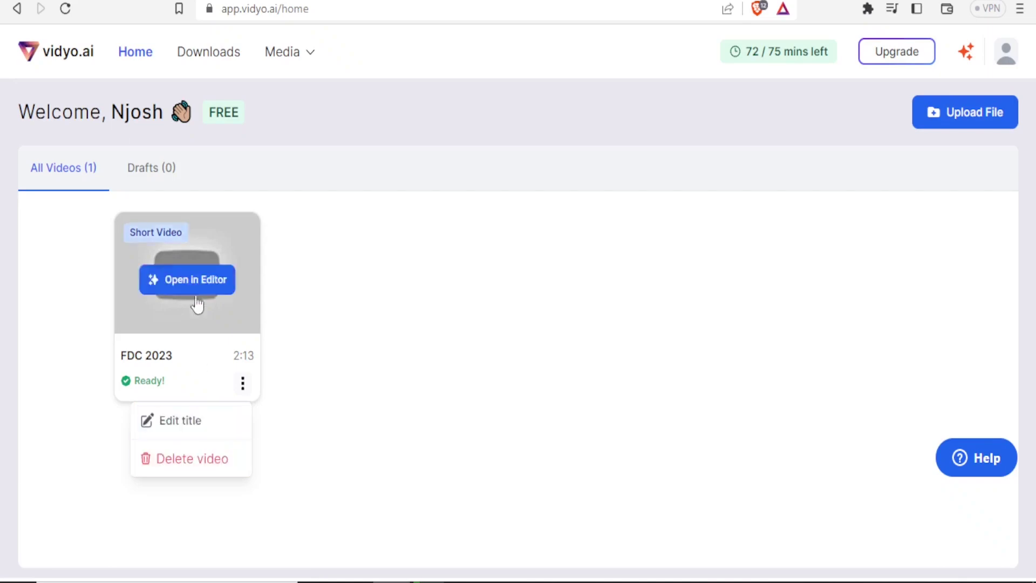
left_click(195, 282)
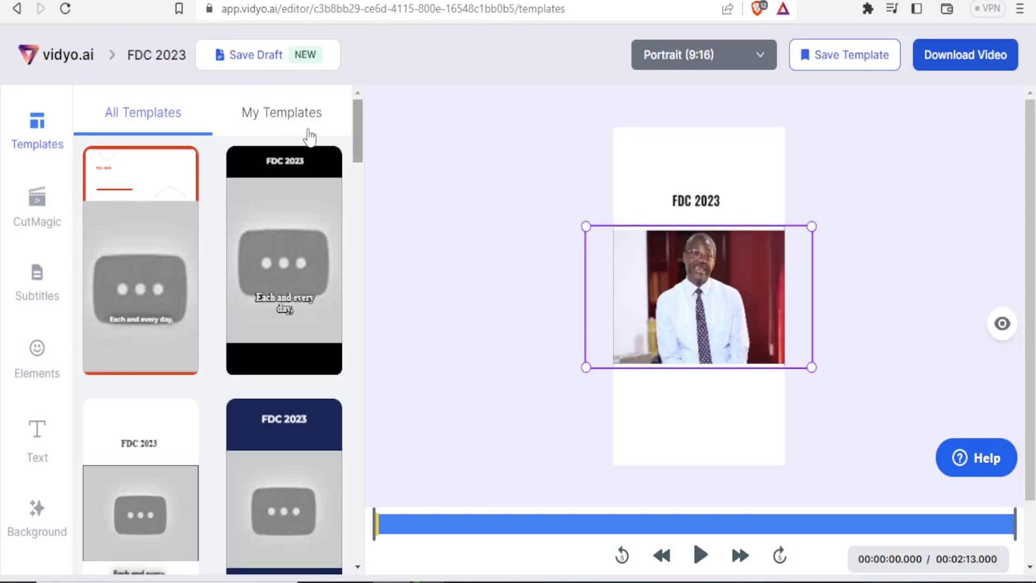
left_click(128, 224)
left_click_drag(358, 135, 360, 215)
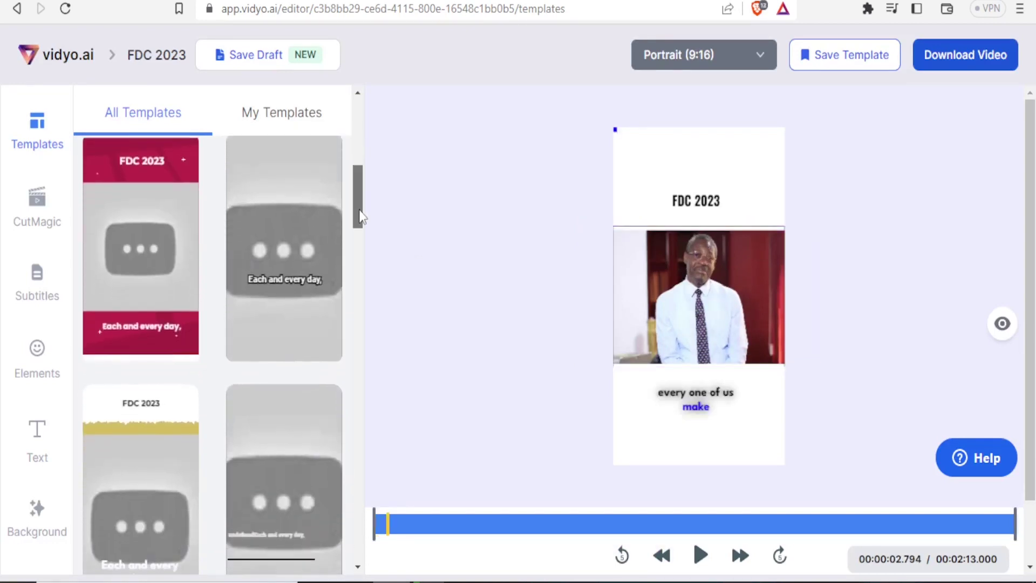
Try the red-bordered first template on the short and preview it playing.
left_click_drag(360, 215, 361, 143)
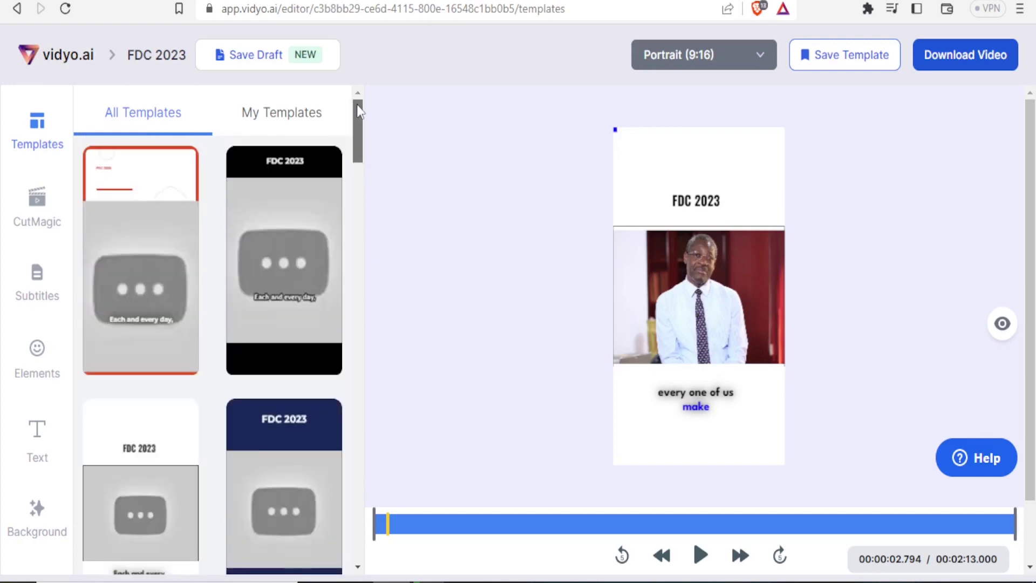
left_click(153, 232)
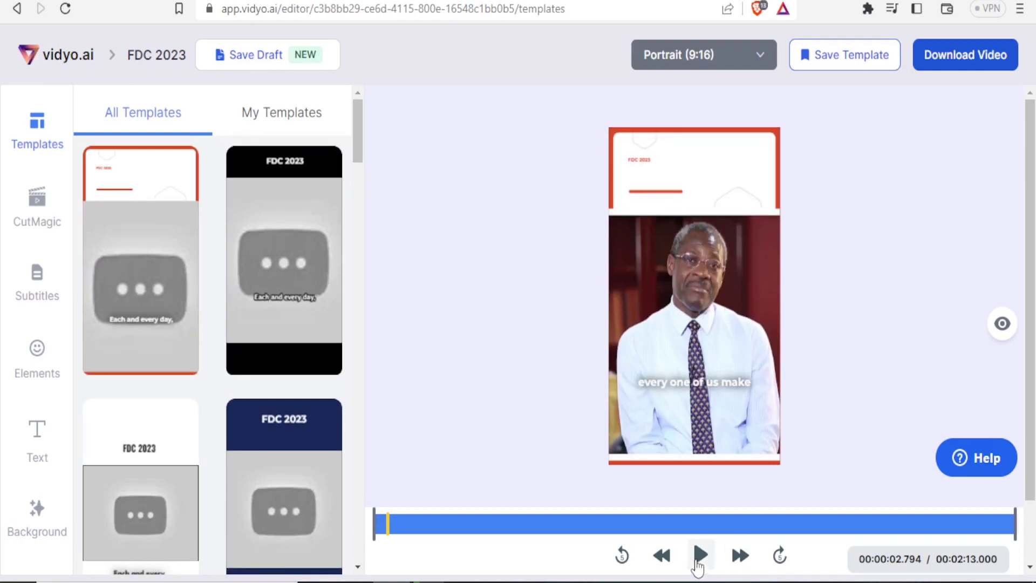
left_click(701, 556)
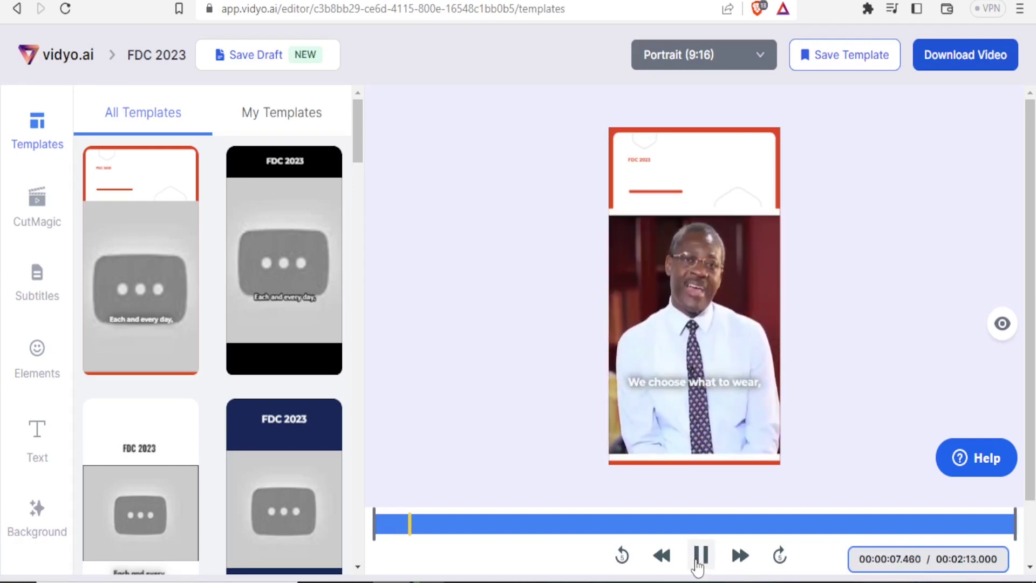
left_click(699, 561)
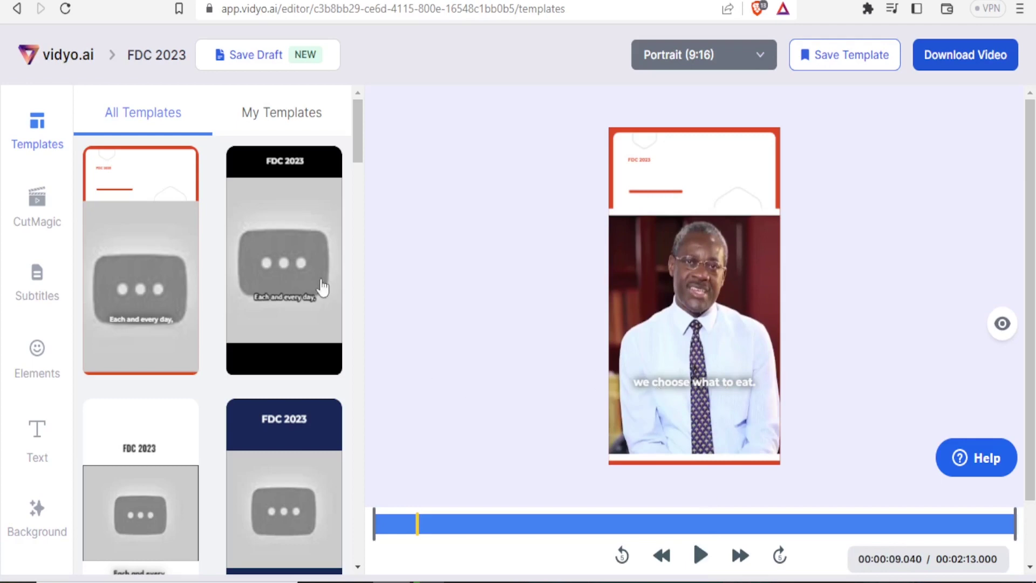
Try the navy FDC 2023 template, then apply the blue FDC 2023 template instead.
left_click_drag(357, 135, 360, 158)
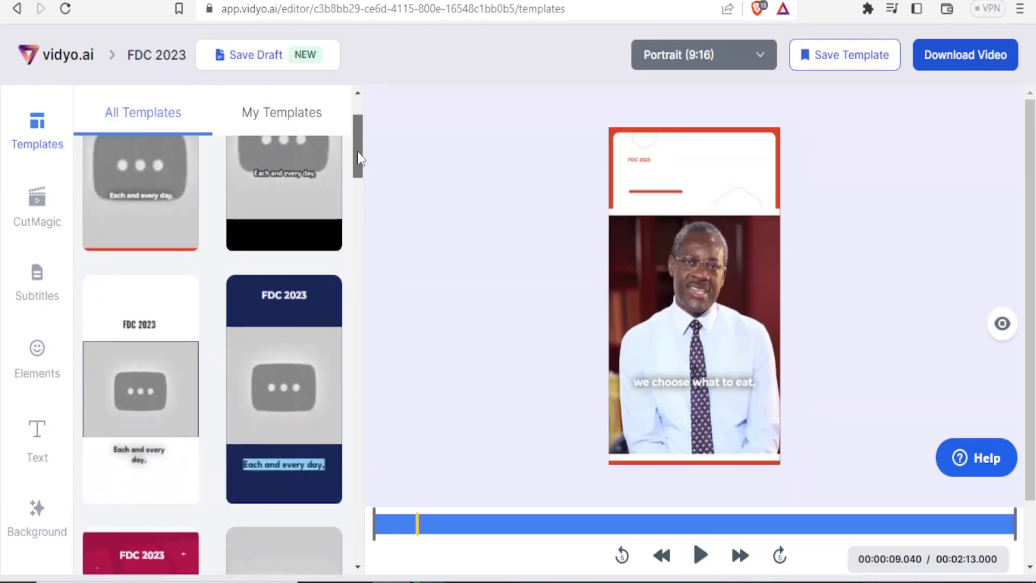
left_click(302, 331)
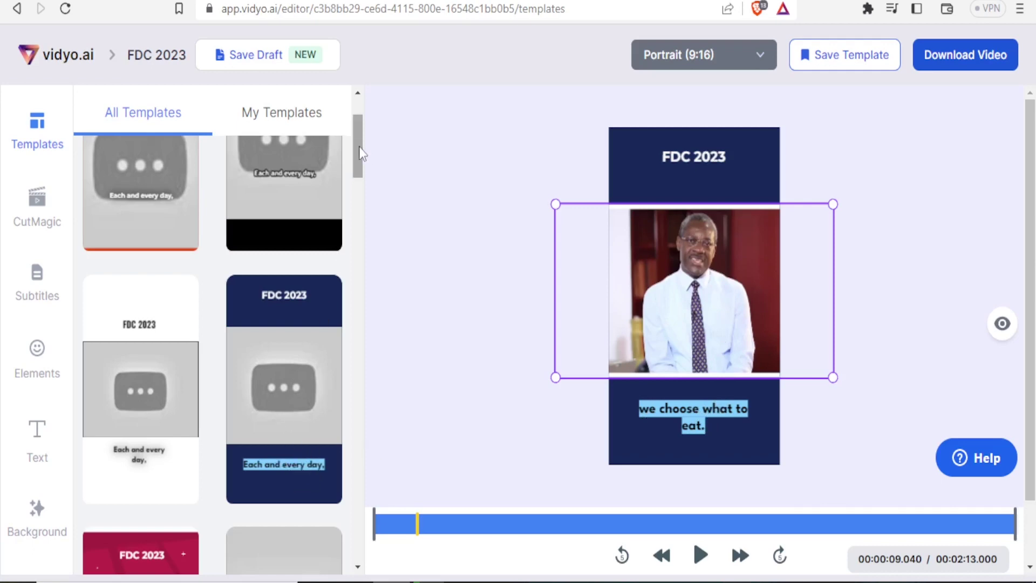
left_click_drag(358, 147, 358, 173)
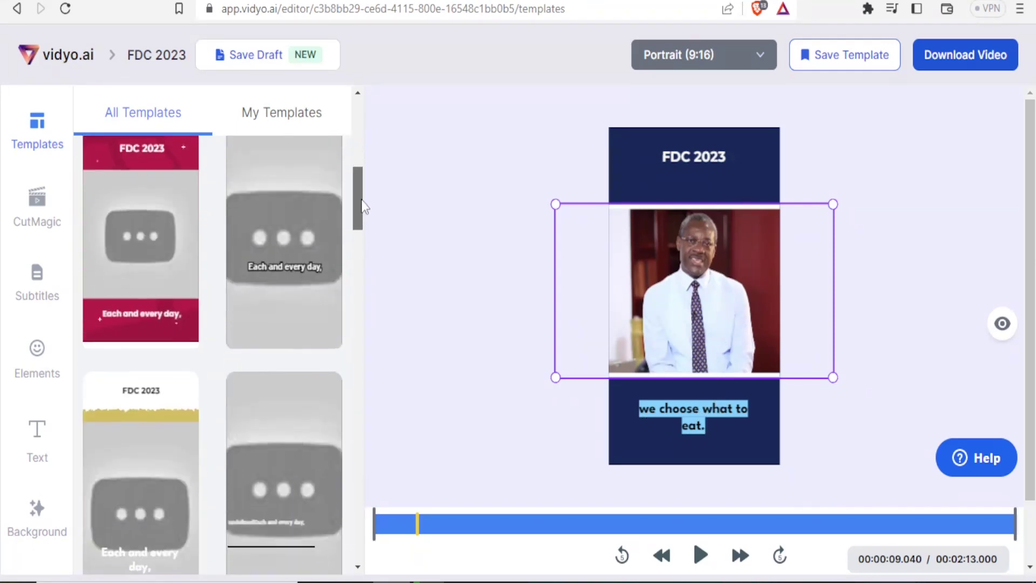
mouse_move(359, 174)
left_mouse_down()
mouse_move(368, 271)
mouse_move(361, 300)
mouse_move(259, 273)
left_mouse_up()
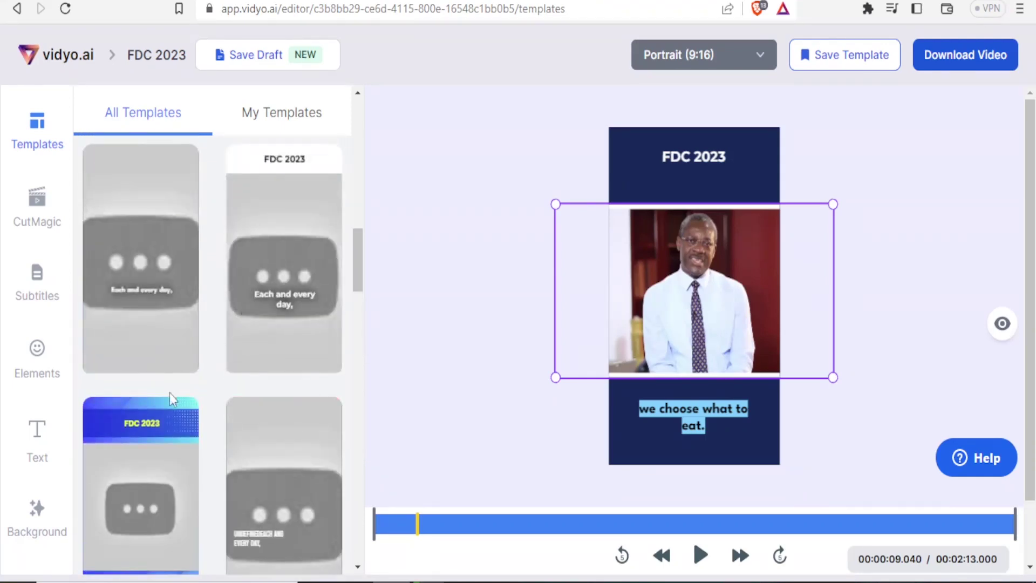
left_click(153, 425)
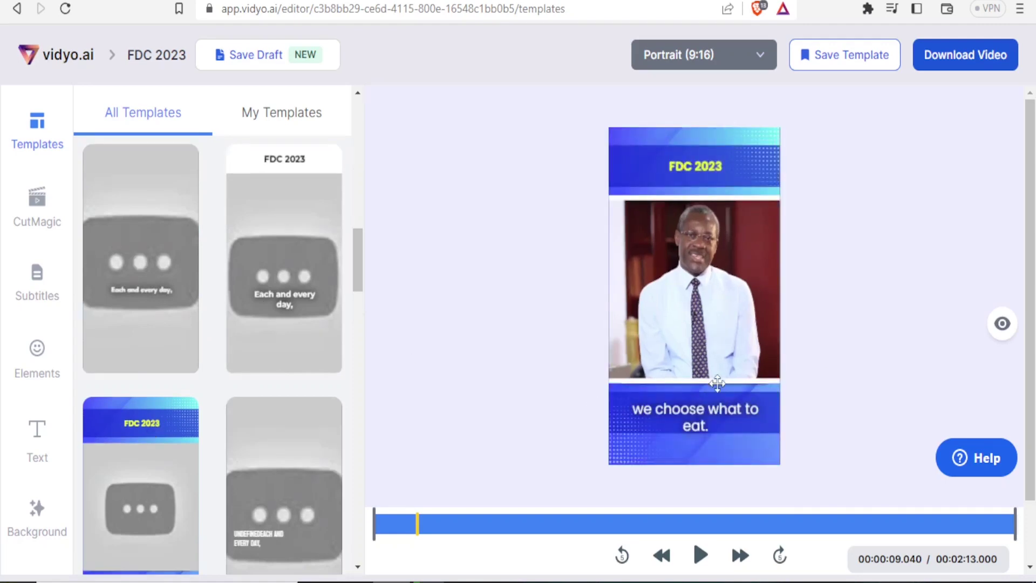
Preview the blue FDC 2023 template in playback, then reset the template gallery to its start.
left_click(700, 556)
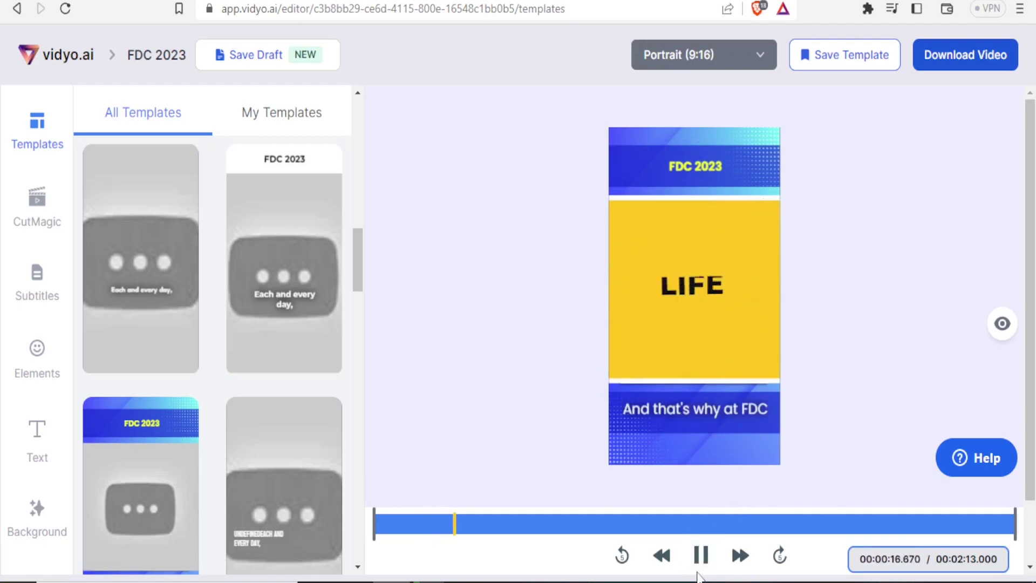
left_click(701, 555)
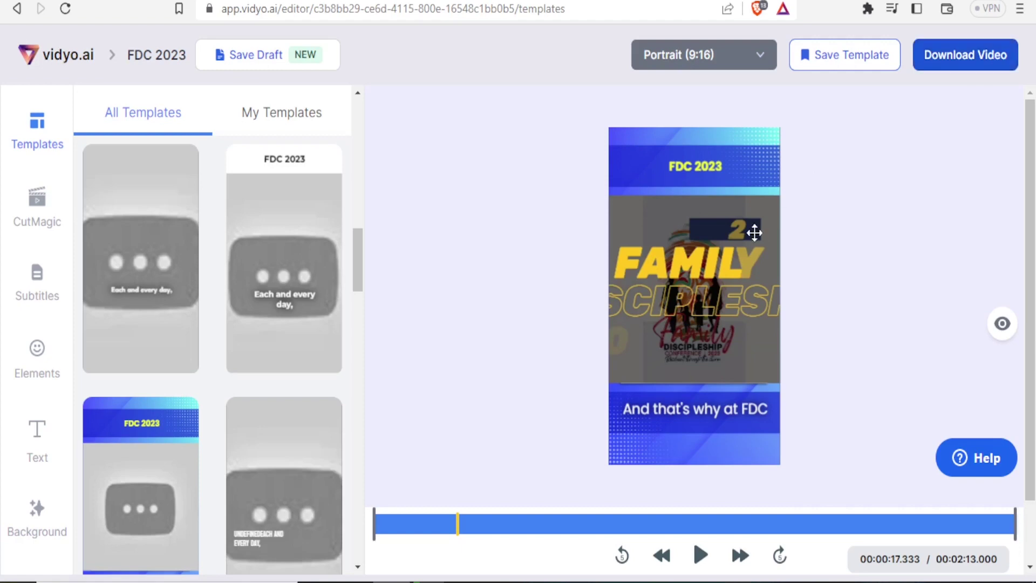
left_click(32, 138)
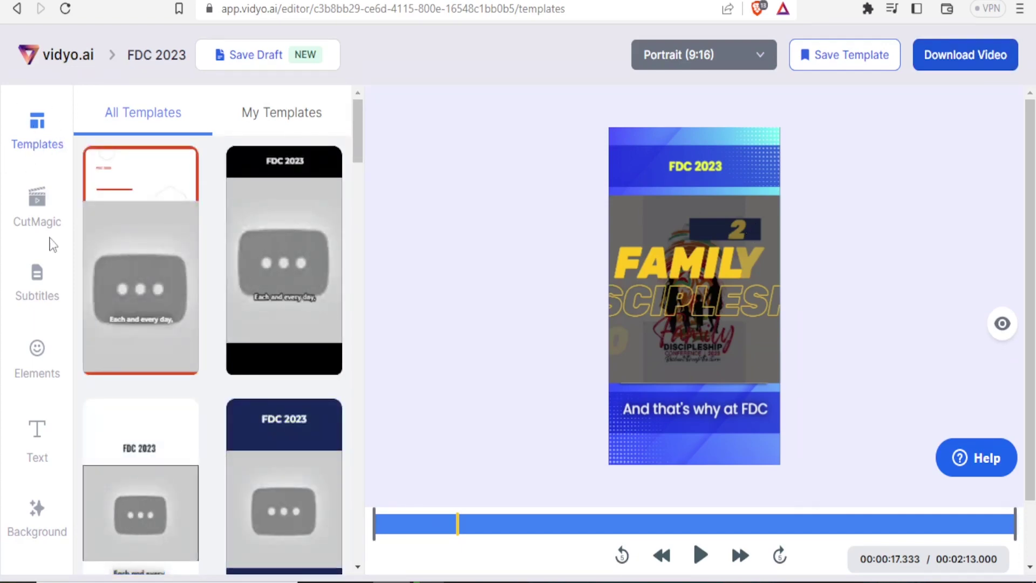
Review the CutMagic scene-tracking panel, rewind to about 9.7 seconds, and bring up subtitle styles.
left_click(35, 207)
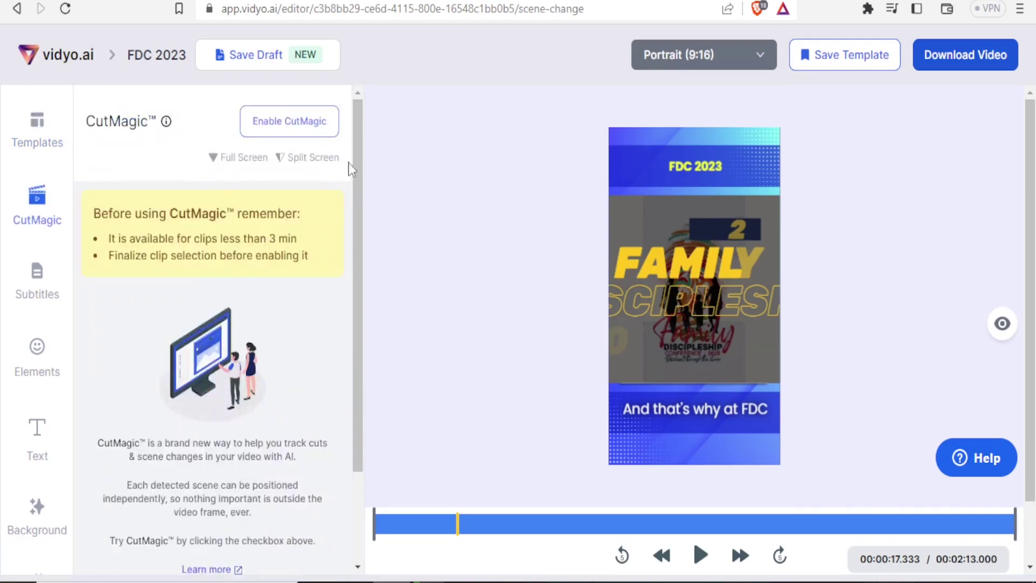
left_click_drag(360, 164, 365, 212)
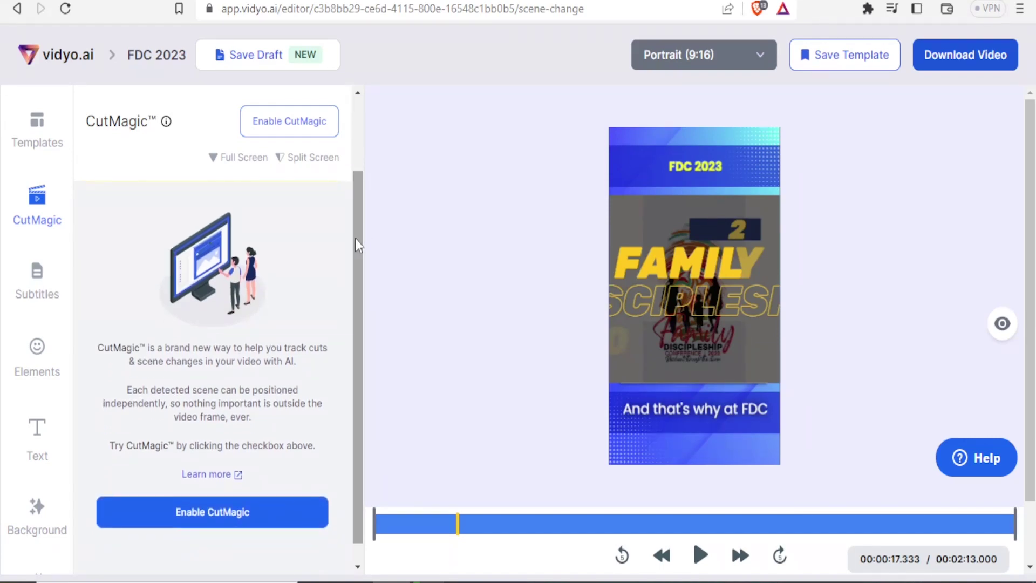
left_click(421, 522)
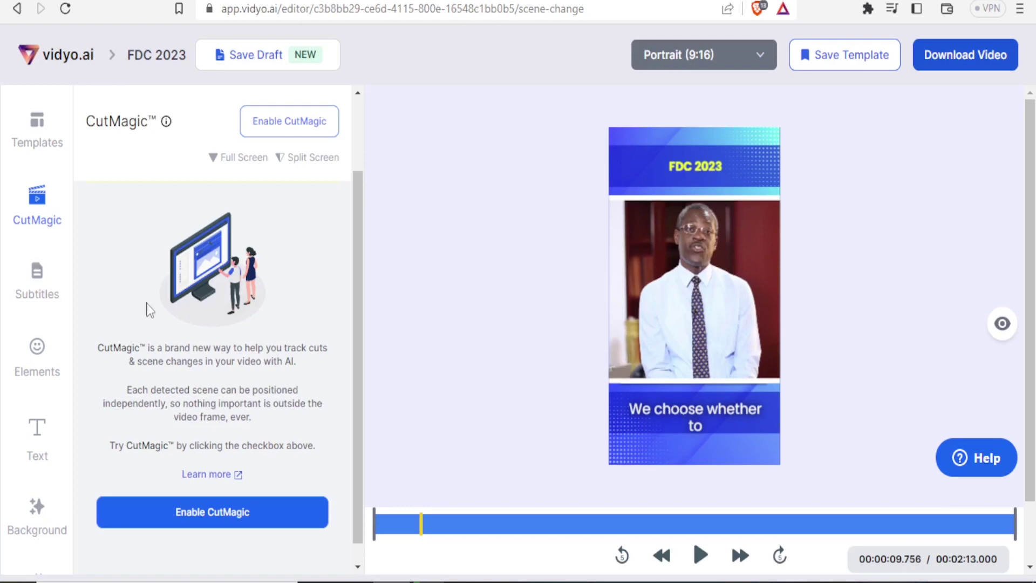
left_click(42, 301)
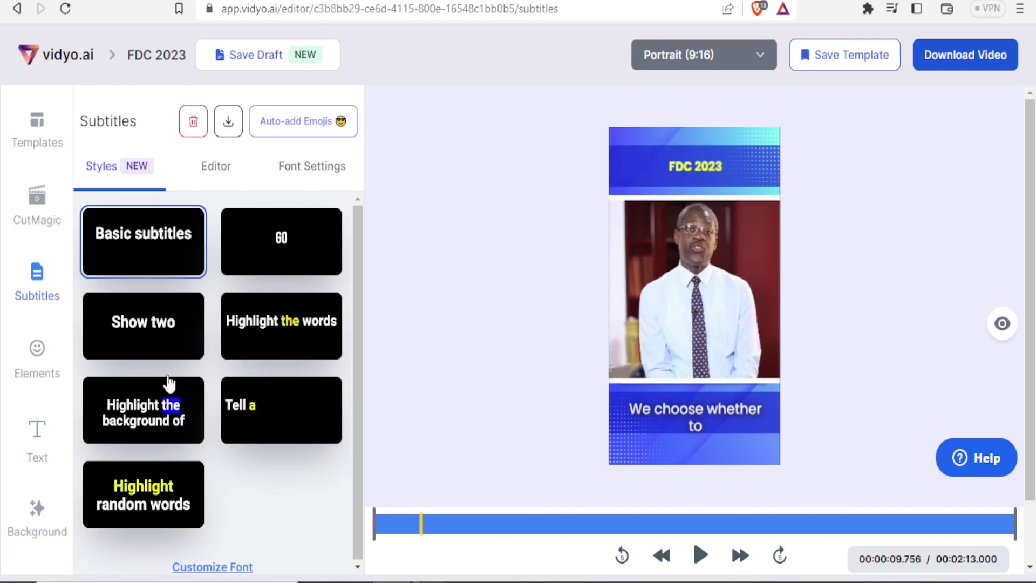
Glance at the video elements gallery, then bring up the title text editor.
left_click(45, 361)
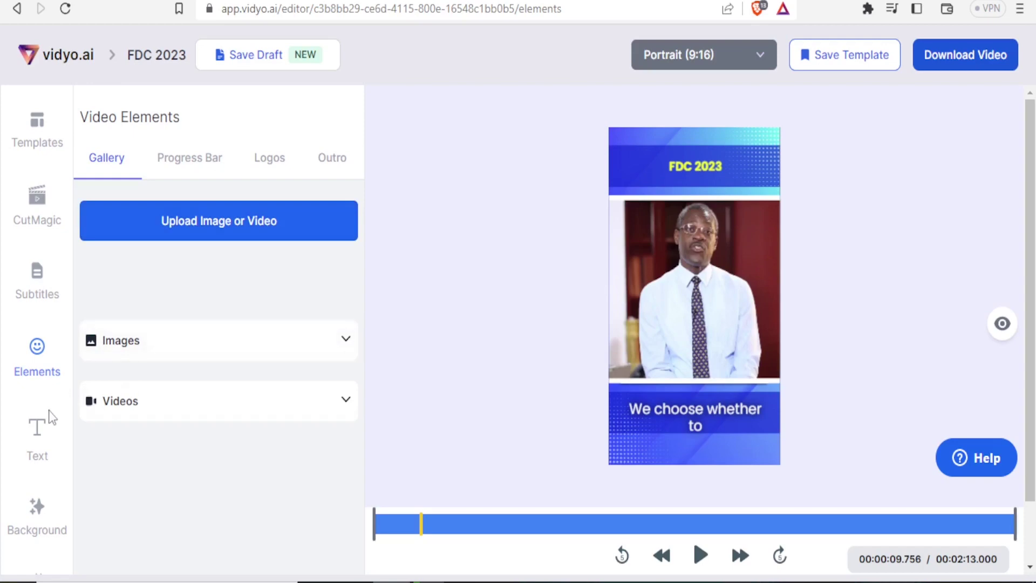
left_click(51, 433)
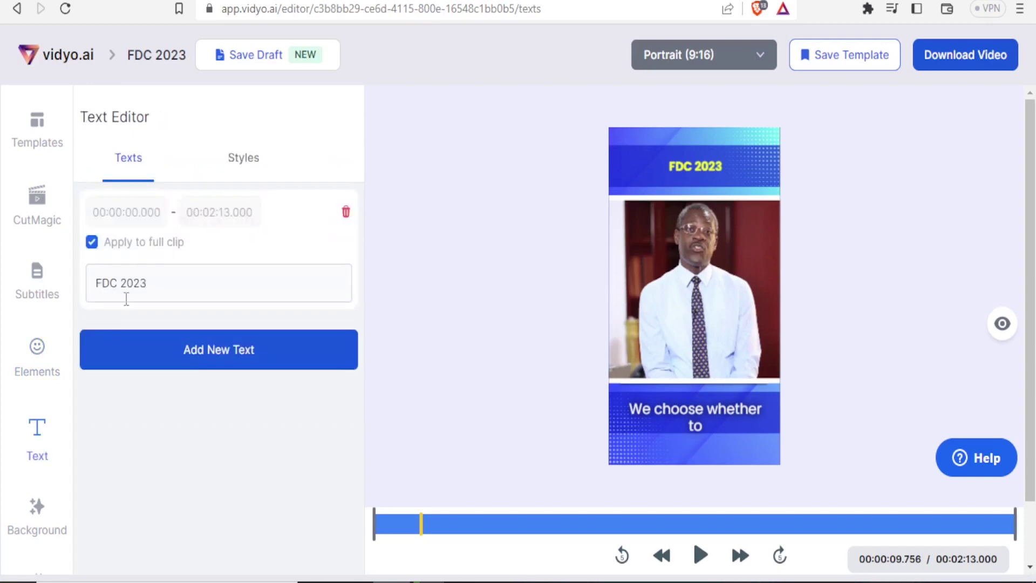
Replace the 'FDC 2023' title text with 'Njosh' and bring up the background settings.
left_click(154, 283)
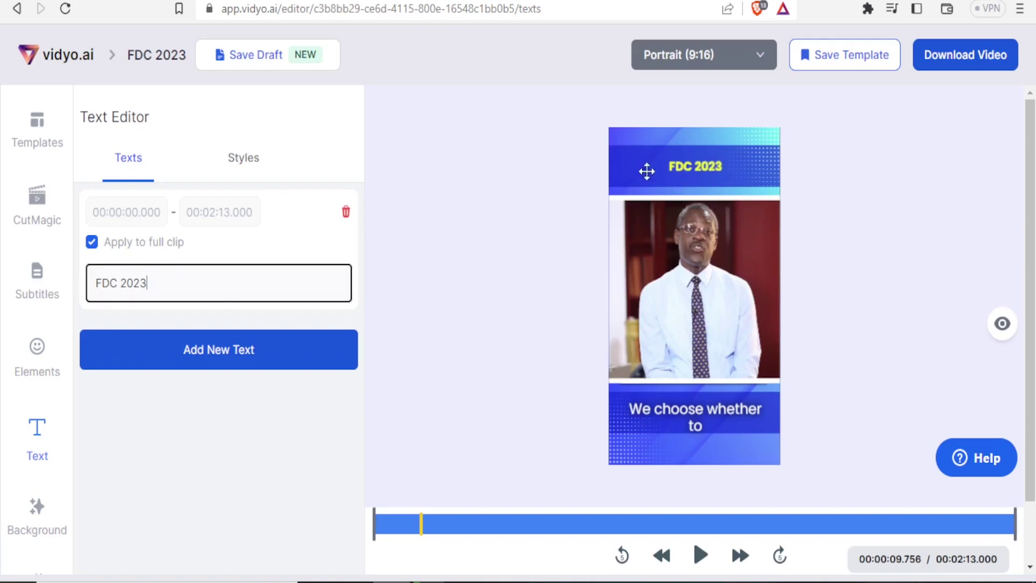
key("BackSpace")
key("BackSpace")
key("BackSpace")
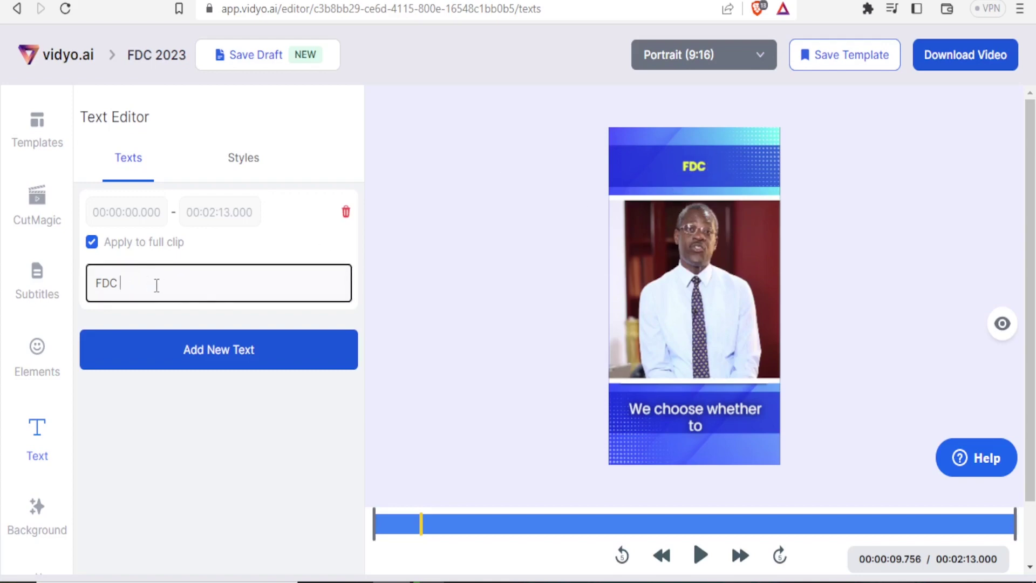
key("BackSpace")
key("BackSpace")
type("Njosh")
left_click(168, 408)
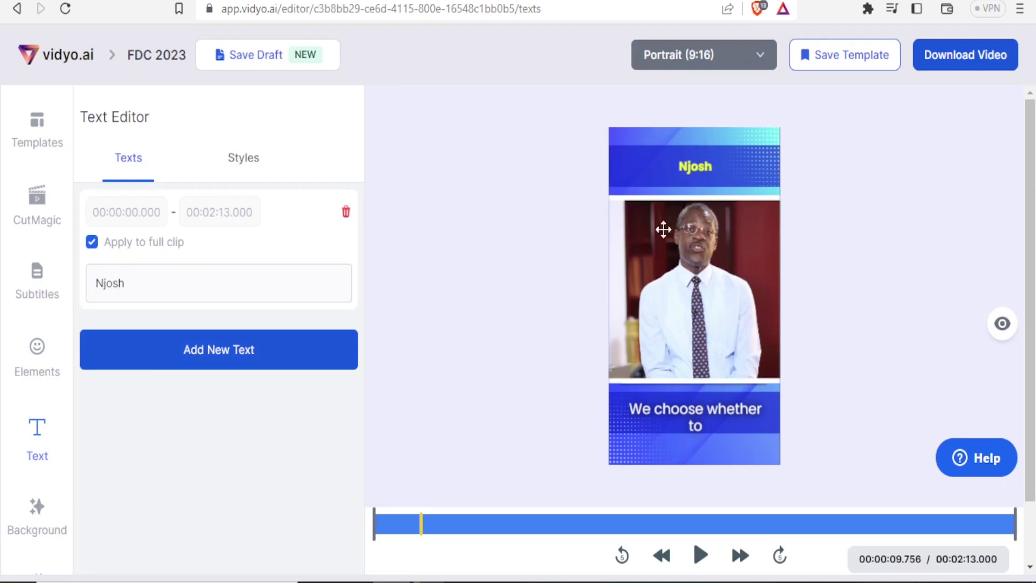
left_click(31, 529)
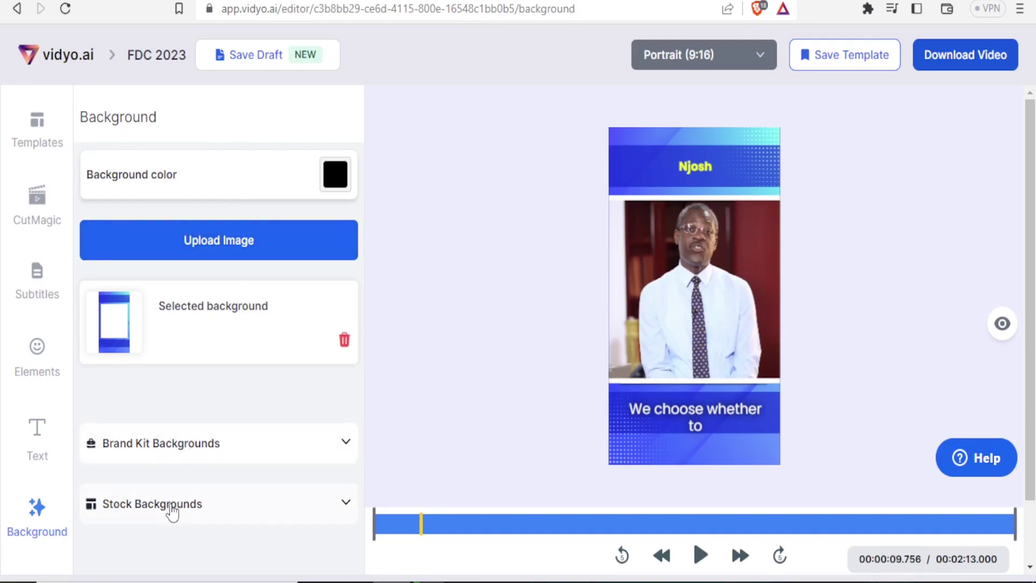
Try the black-purple stock background, then settle on the pink-to-blue gradient one.
left_click(172, 512)
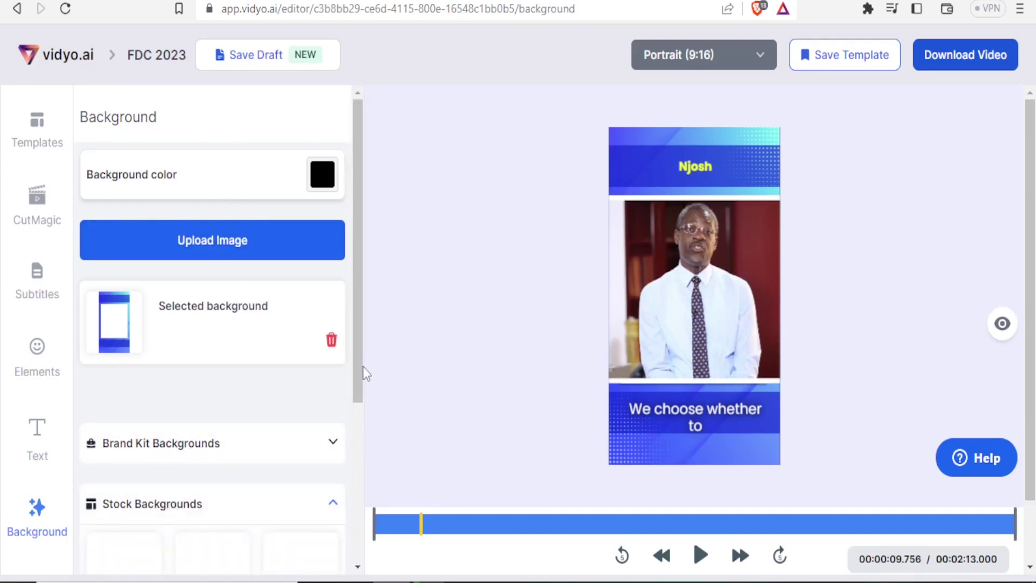
left_click_drag(357, 378, 356, 455)
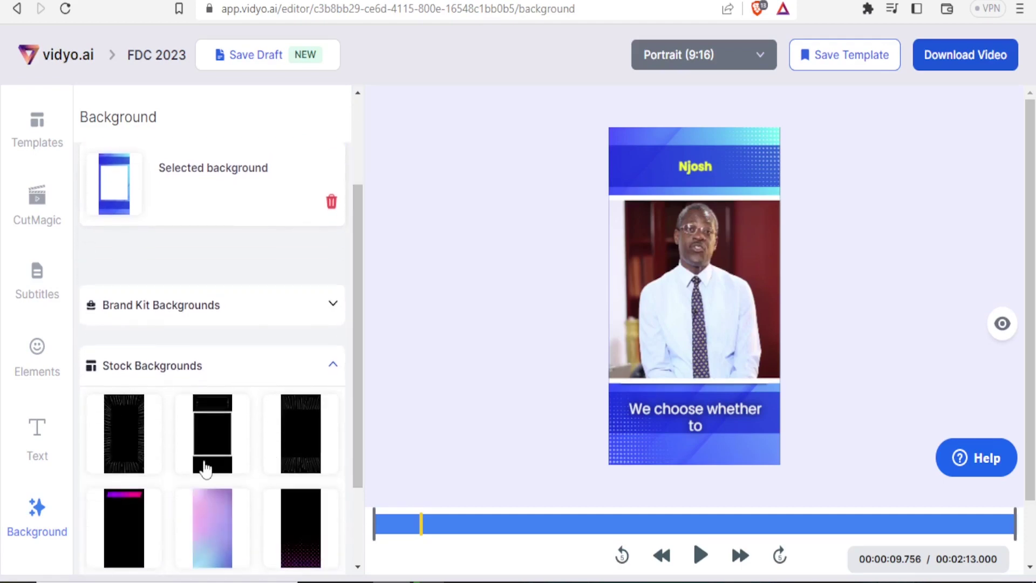
left_click(120, 521)
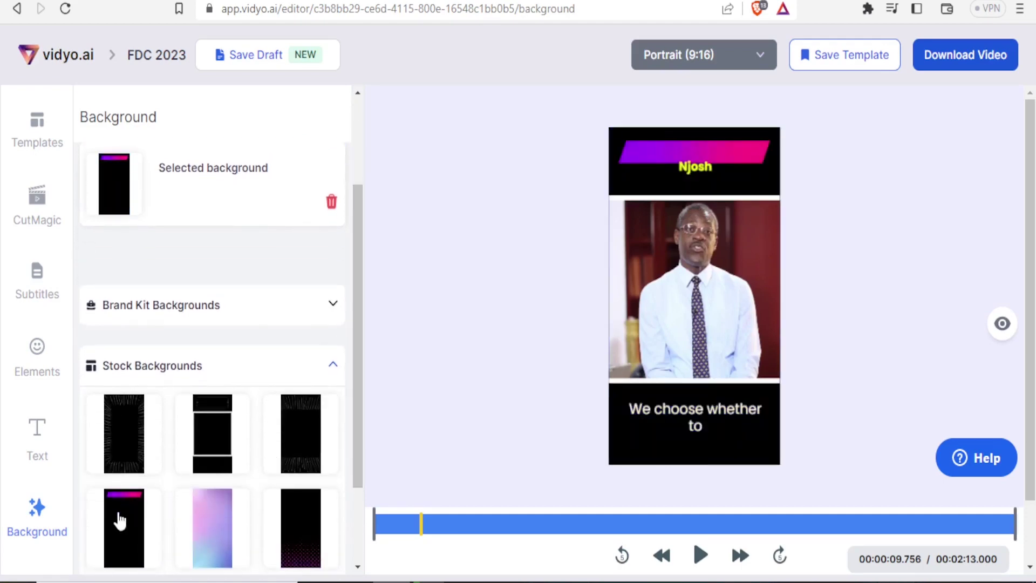
left_click(204, 510)
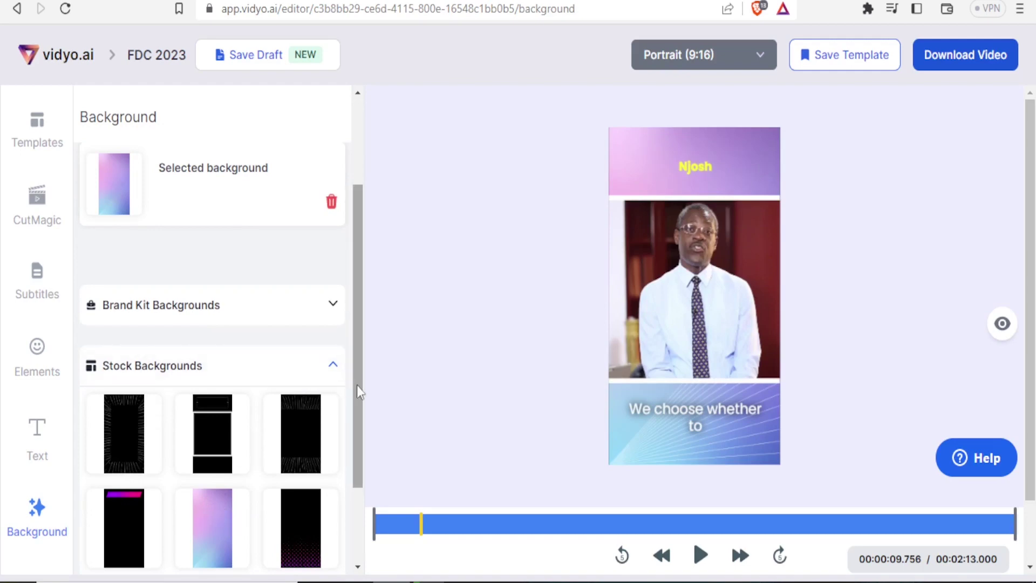
mouse_move(358, 385)
left_mouse_down()
mouse_move(363, 456)
mouse_move(358, 262)
left_mouse_up()
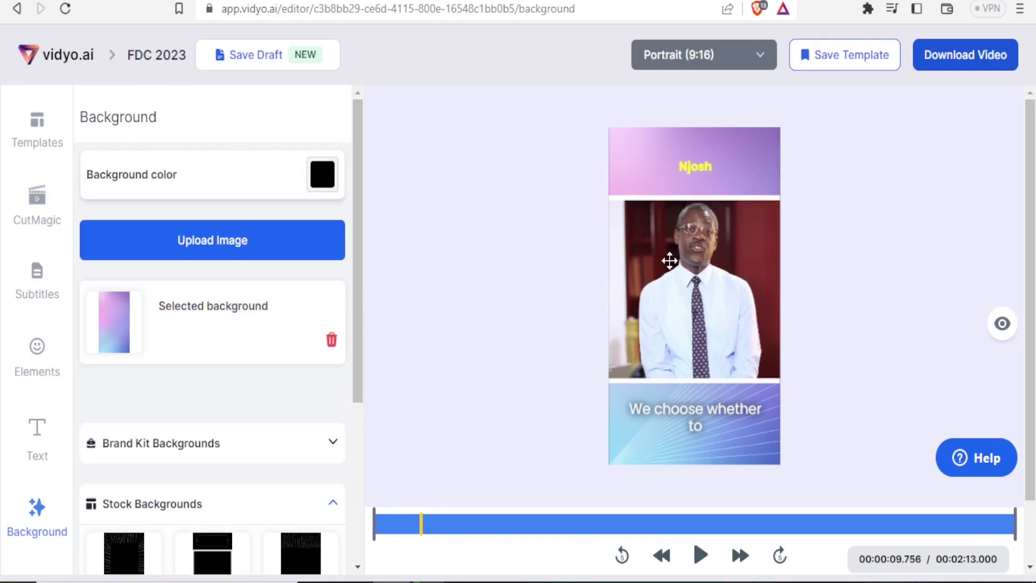
Export the Njosh short at 720p and start the download.
left_click(954, 67)
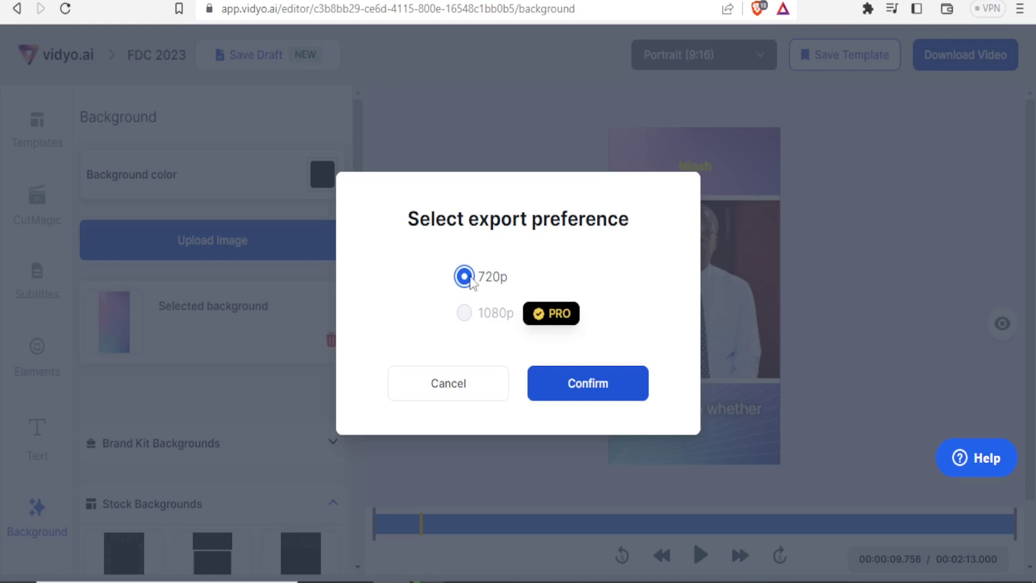
left_click(571, 385)
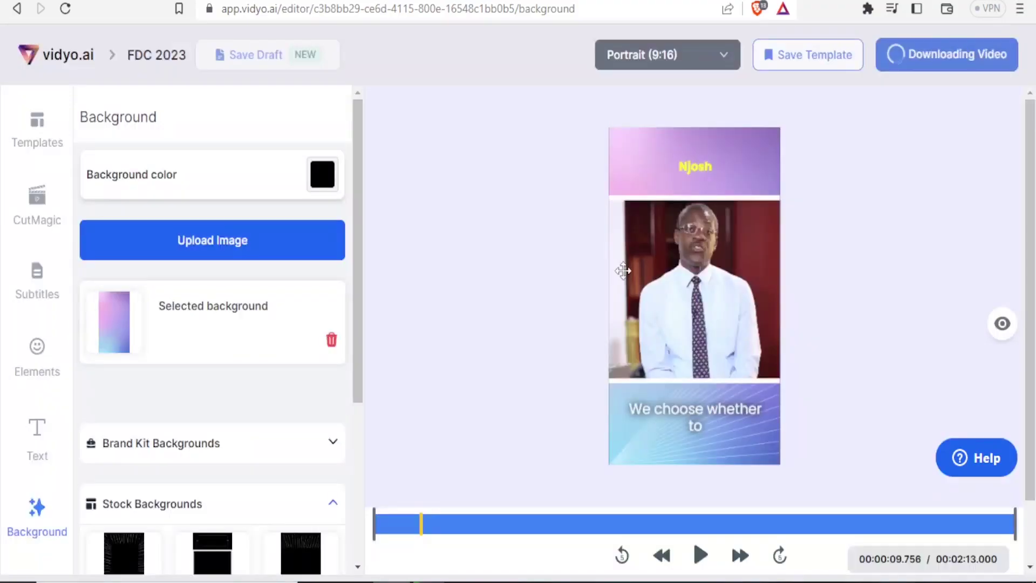